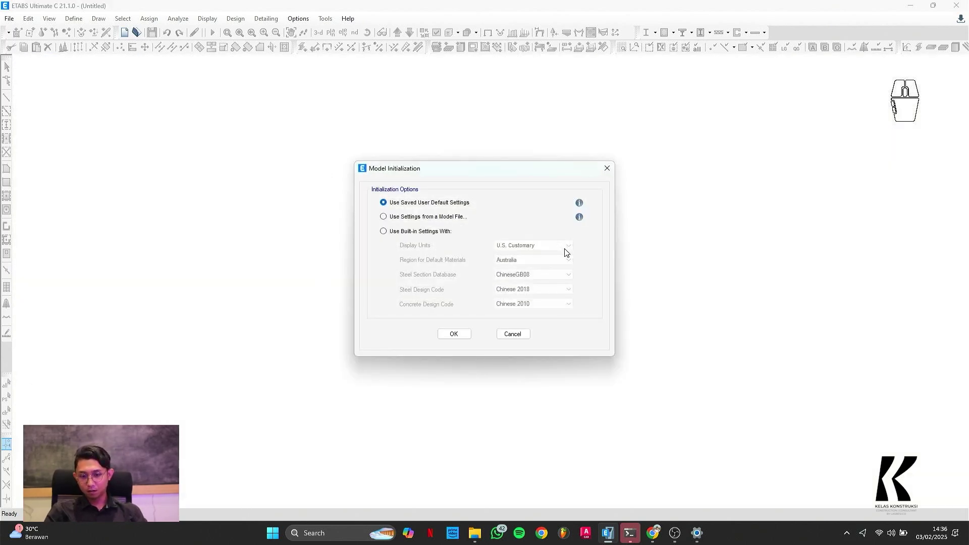
# Step: Initialize the model with built-in settings using Metric SI units, the User material region and the AISC15M steel section database
pyautogui.click(434, 232)
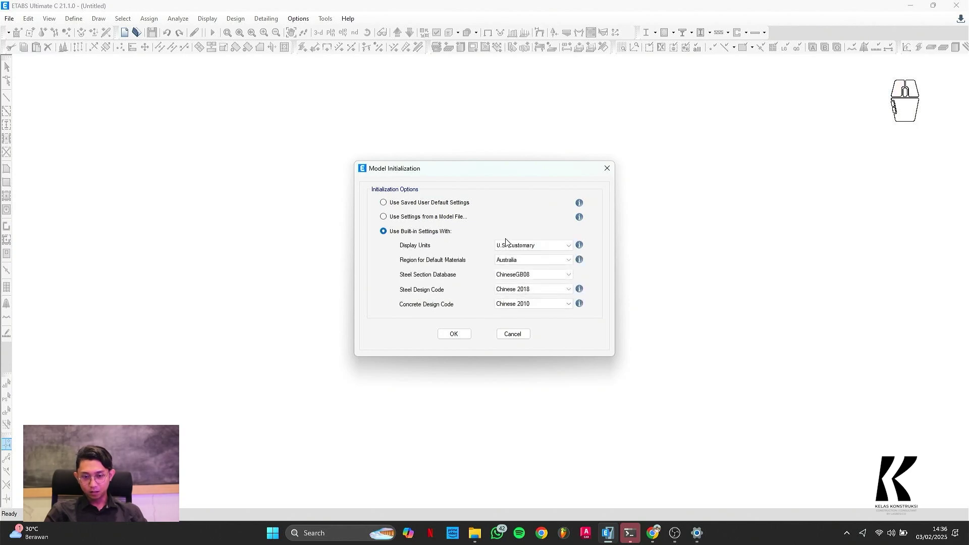
pyautogui.click(562, 248)
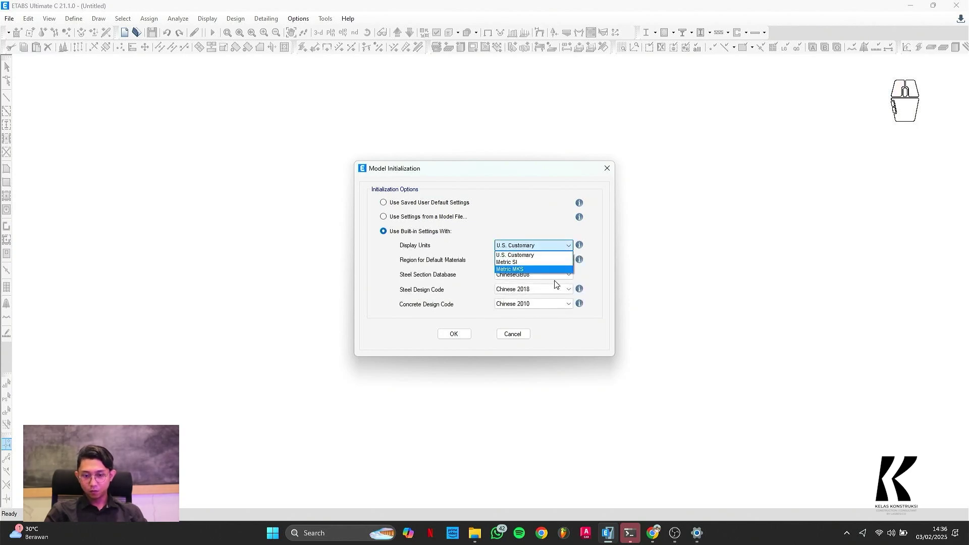
pyautogui.click(529, 262)
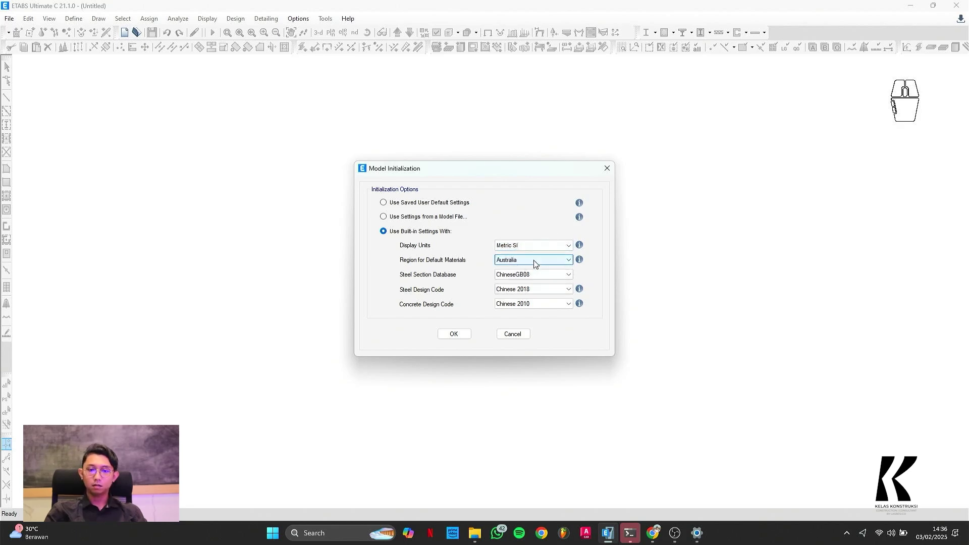
pyautogui.click(535, 264)
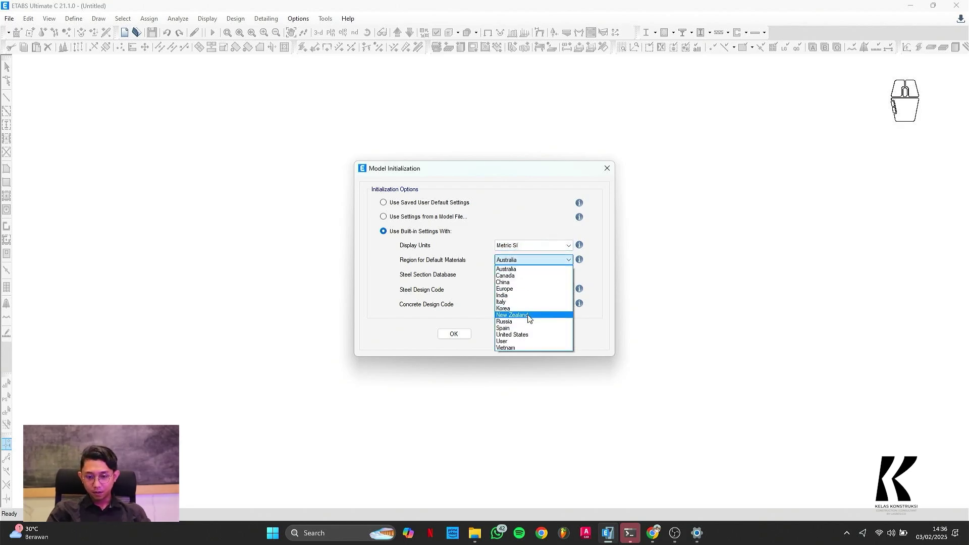
pyautogui.click(525, 344)
pyautogui.click(539, 278)
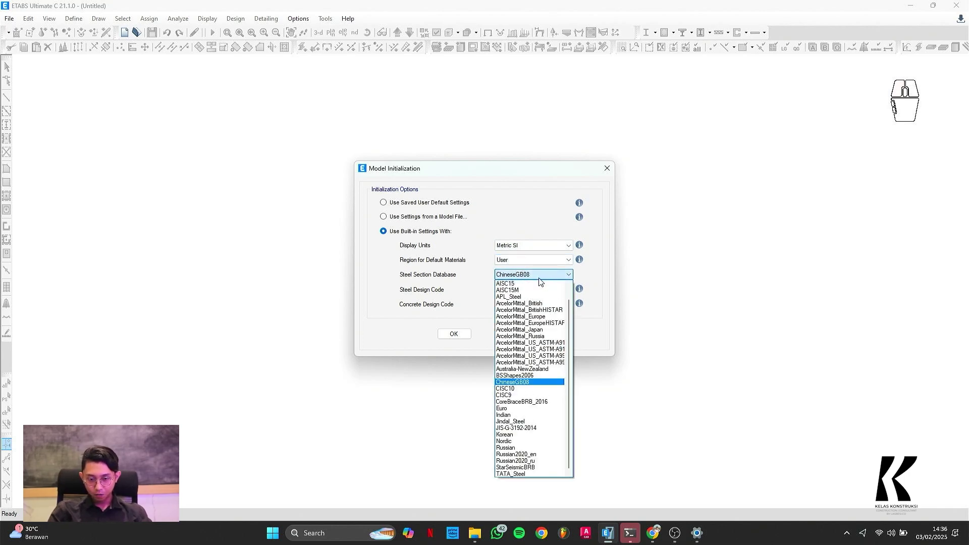
pyautogui.scroll(2, 533, 305)
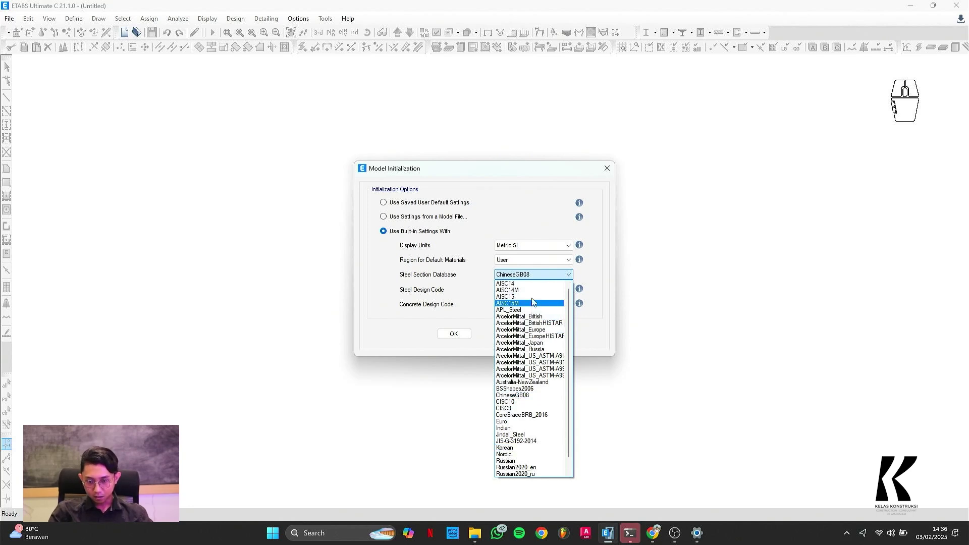
pyautogui.click(533, 304)
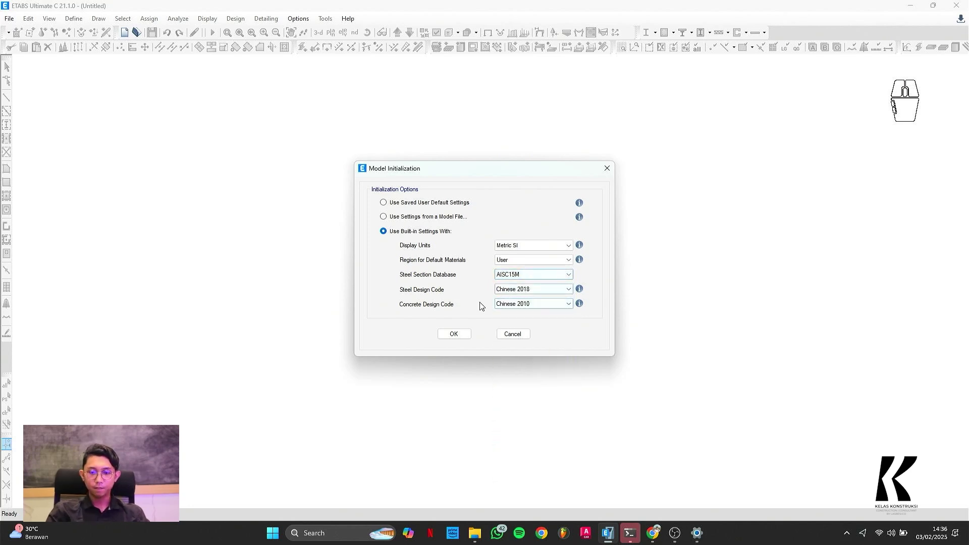
# Step: Set the steel design code to AISC 360-16 and the concrete design code to ACI 318-19, and accept the initialization
pyautogui.click(551, 289)
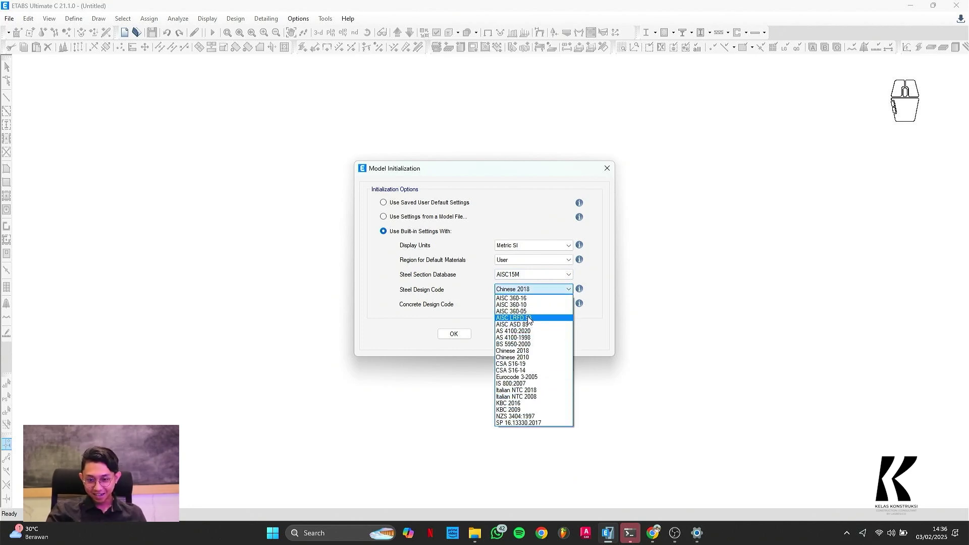
pyautogui.click(528, 299)
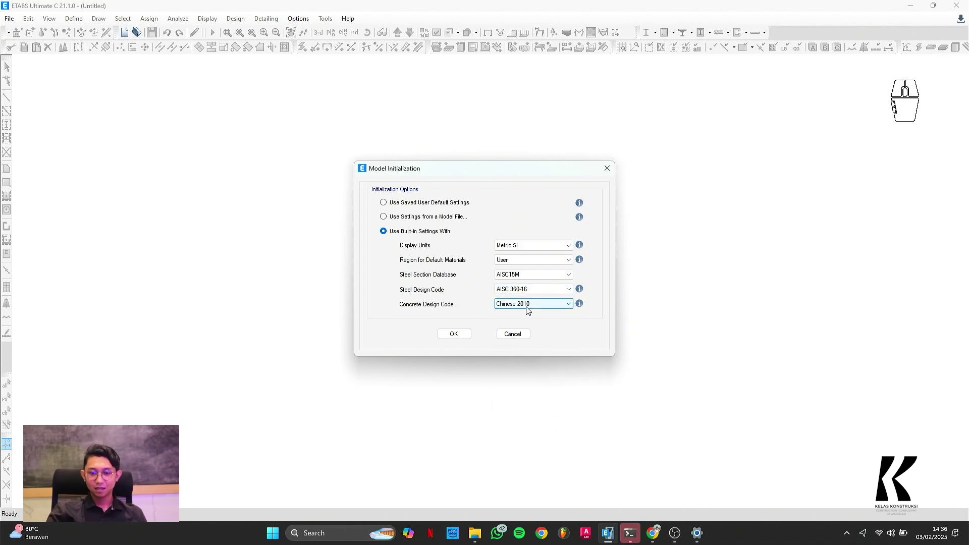
pyautogui.click(527, 306)
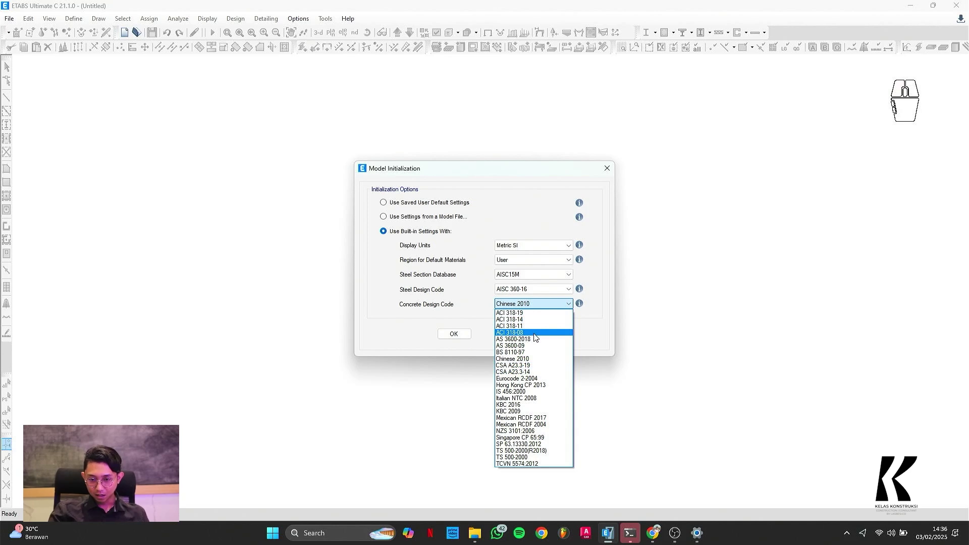
pyautogui.click(539, 314)
pyautogui.click(455, 334)
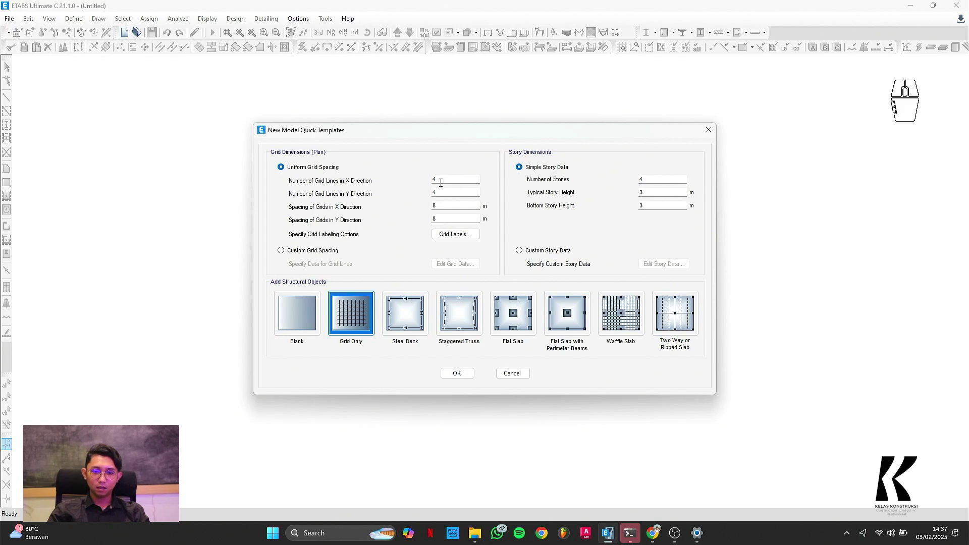
# Step: Create a grid-only model with 4 grid lines in X, 4 stories and a typical story height of 4 m
pyautogui.write('4')
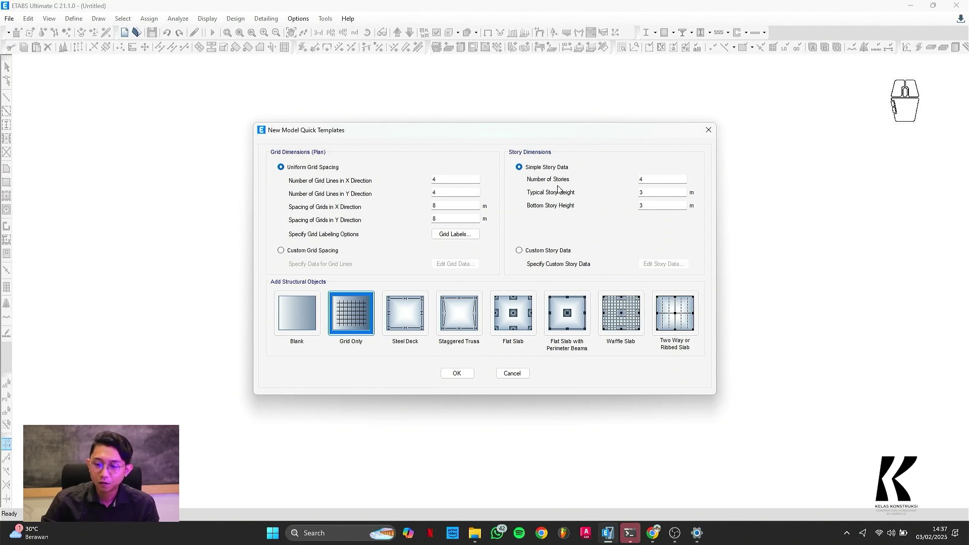
pyautogui.click(651, 179)
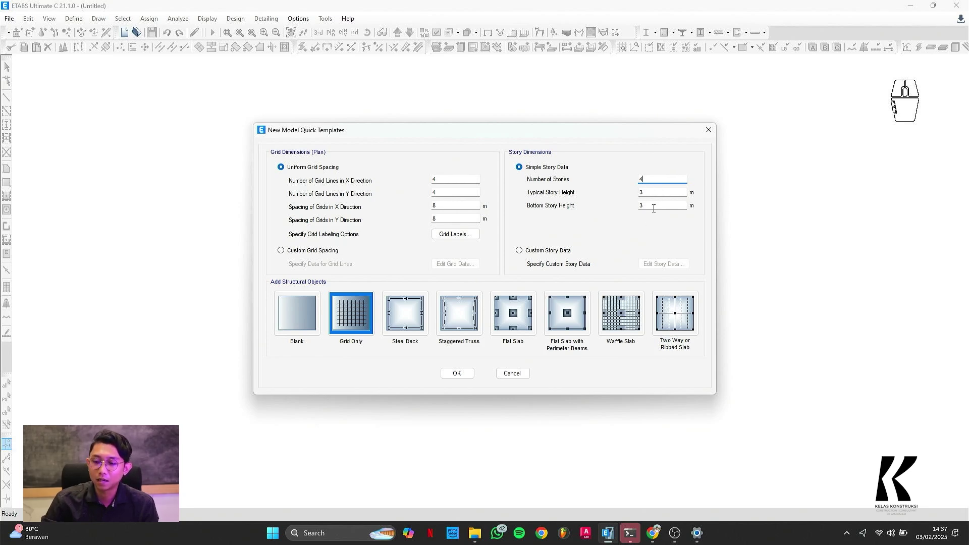
pyautogui.click(657, 192)
pyautogui.press('BackSpace')
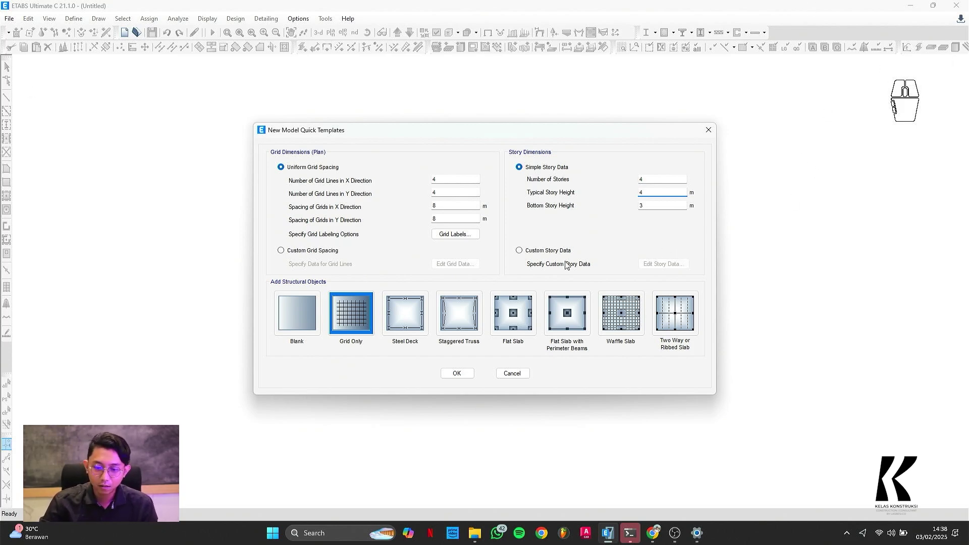
pyautogui.click(451, 374)
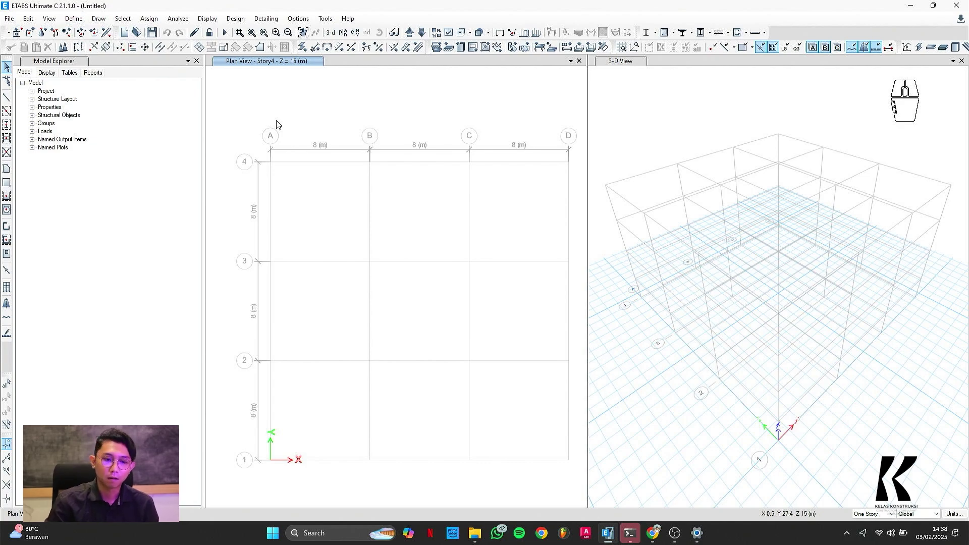
pyautogui.click(74, 19)
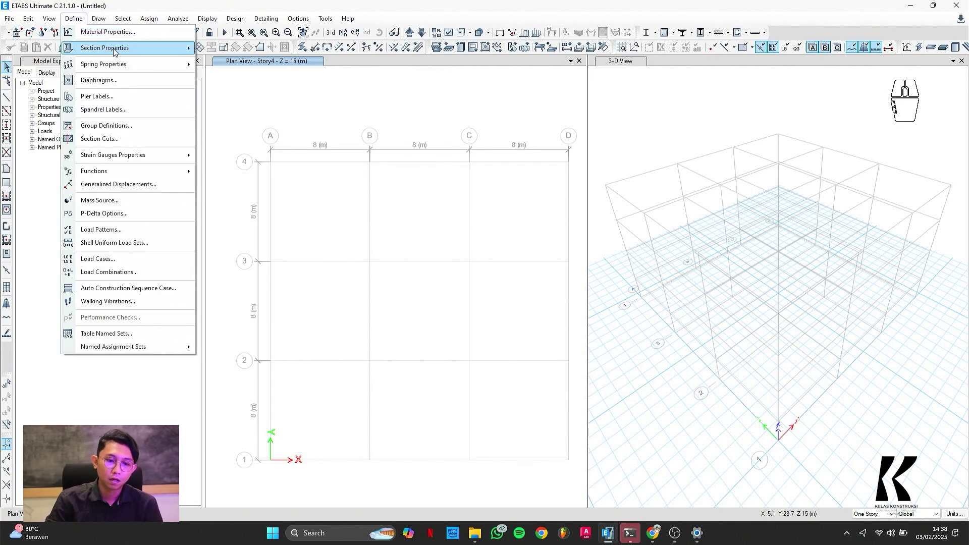
pyautogui.moveTo(114, 51)
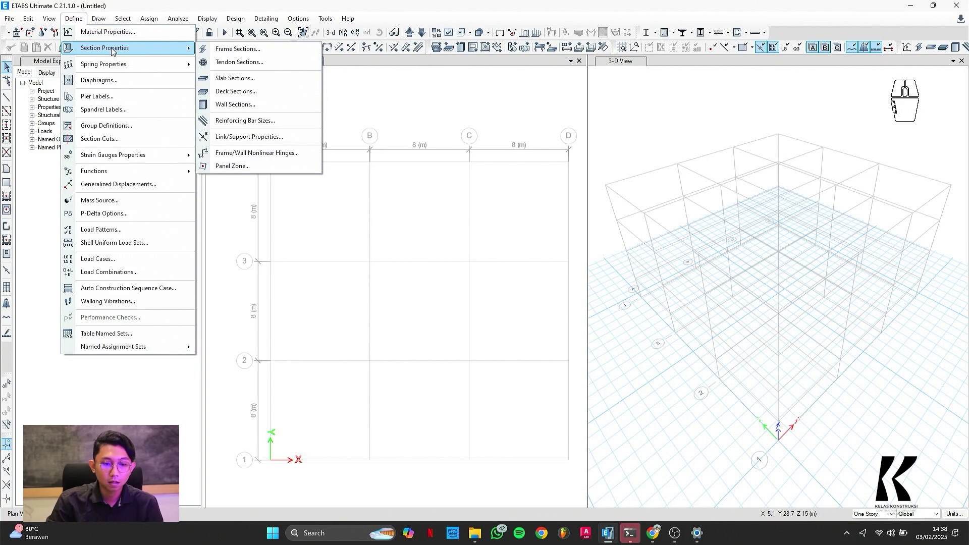
pyautogui.click(318, 142)
# Step: Add a new material of type Concrete with the User standard and name it Beton f'c 24.9
pyautogui.click(74, 19)
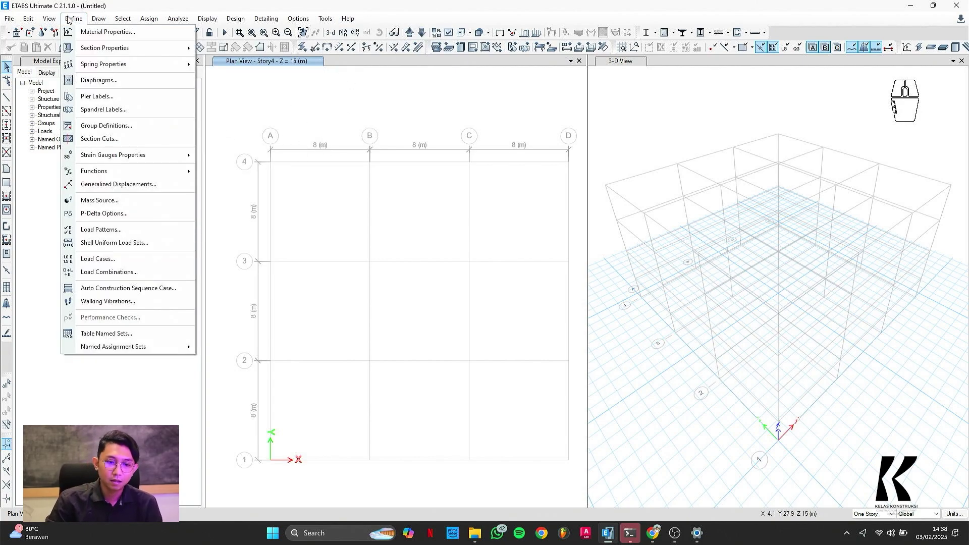
pyautogui.click(84, 31)
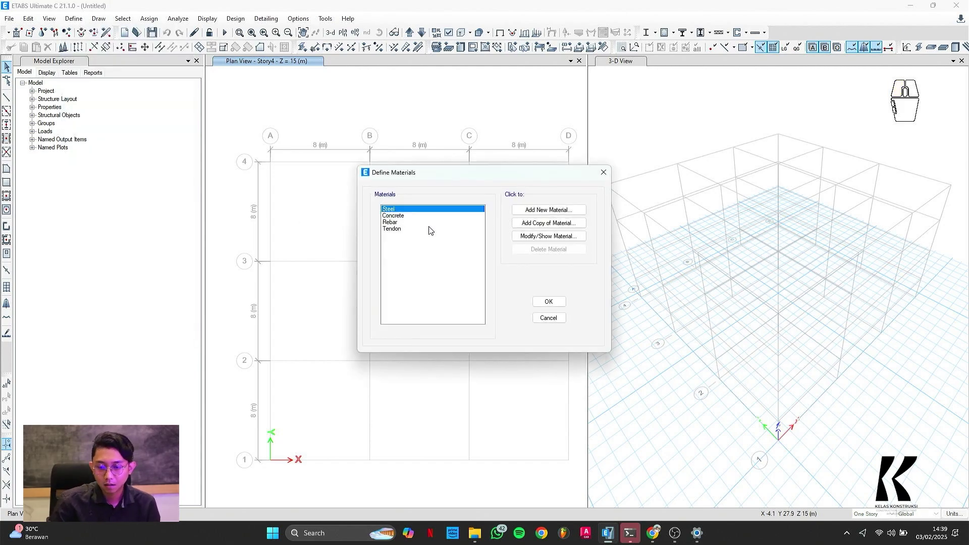
pyautogui.click(548, 210)
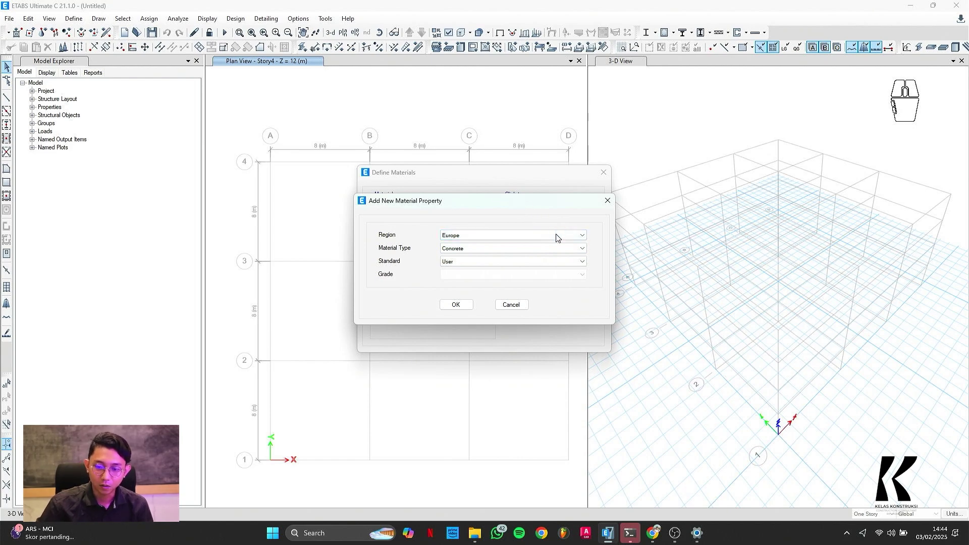
pyautogui.click(556, 248)
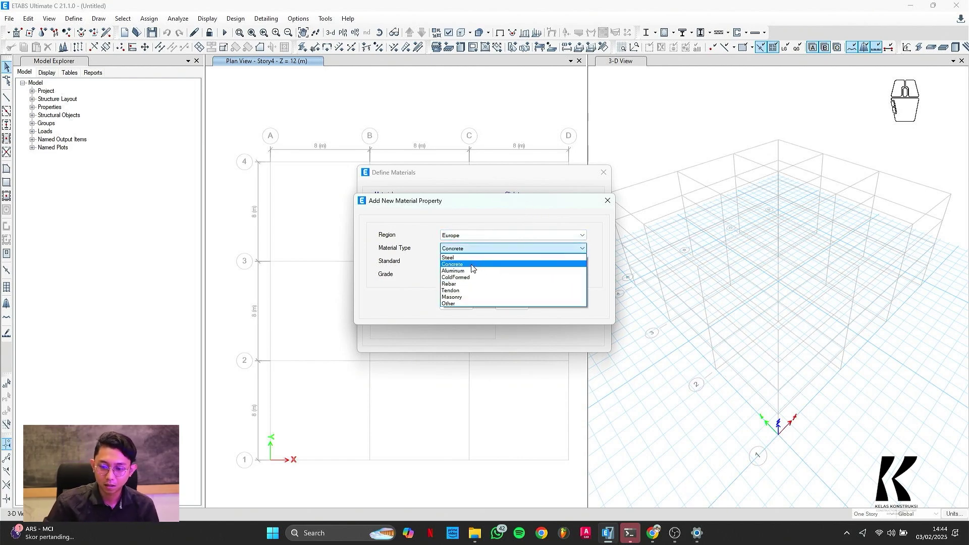
pyautogui.click(473, 265)
pyautogui.click(539, 261)
pyautogui.click(482, 277)
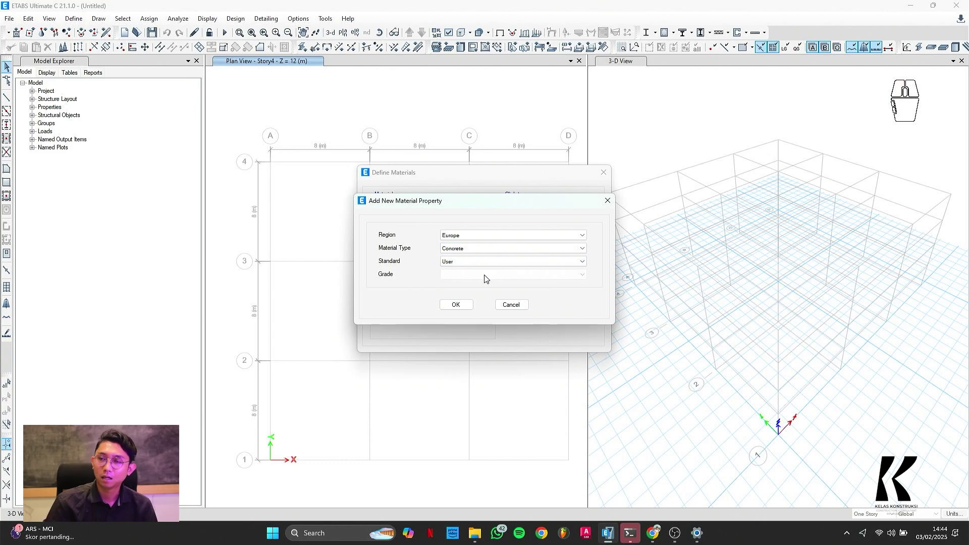
pyautogui.click(456, 305)
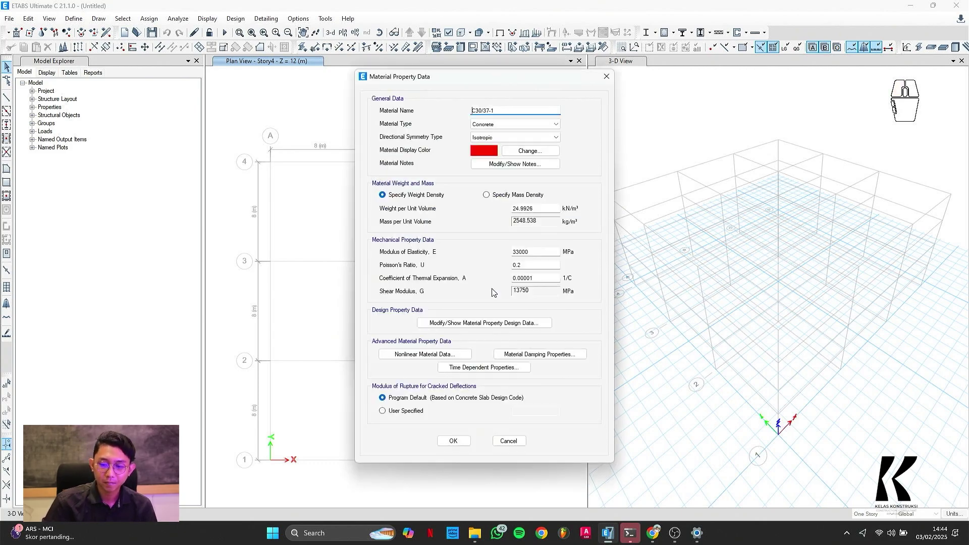
pyautogui.doubleClick(505, 109)
pyautogui.write('Beton fc 24.9')
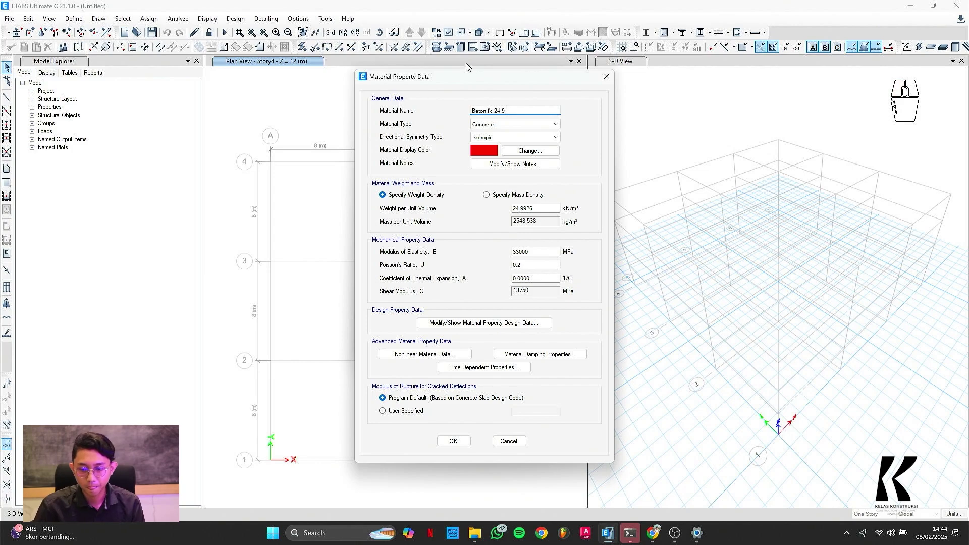
pyautogui.doubleClick(533, 210)
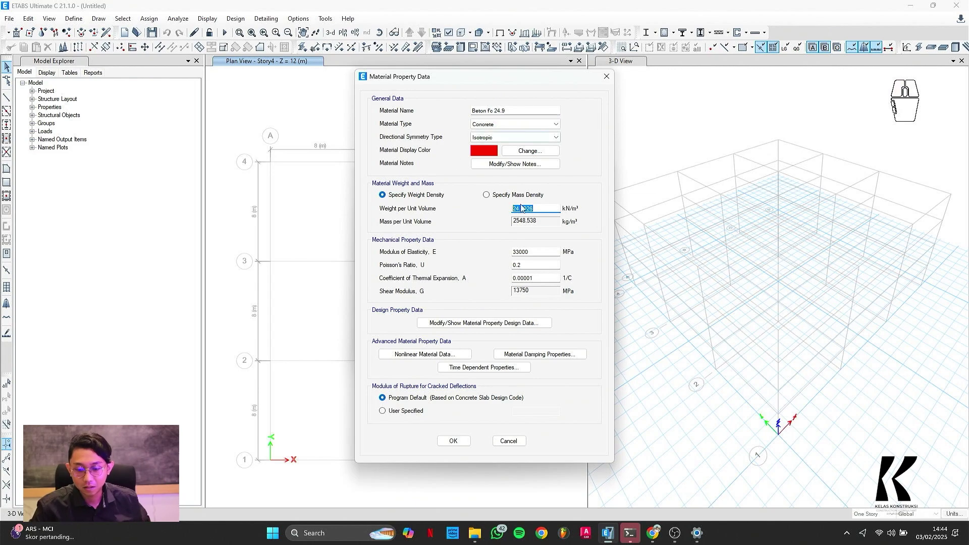
pyautogui.click(539, 254)
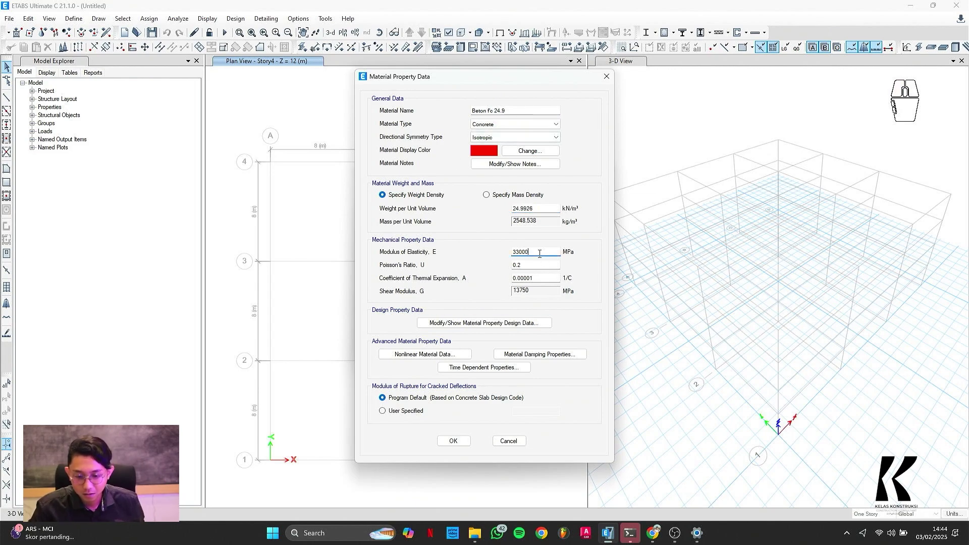
pyautogui.doubleClick(540, 254)
pyautogui.click(549, 253)
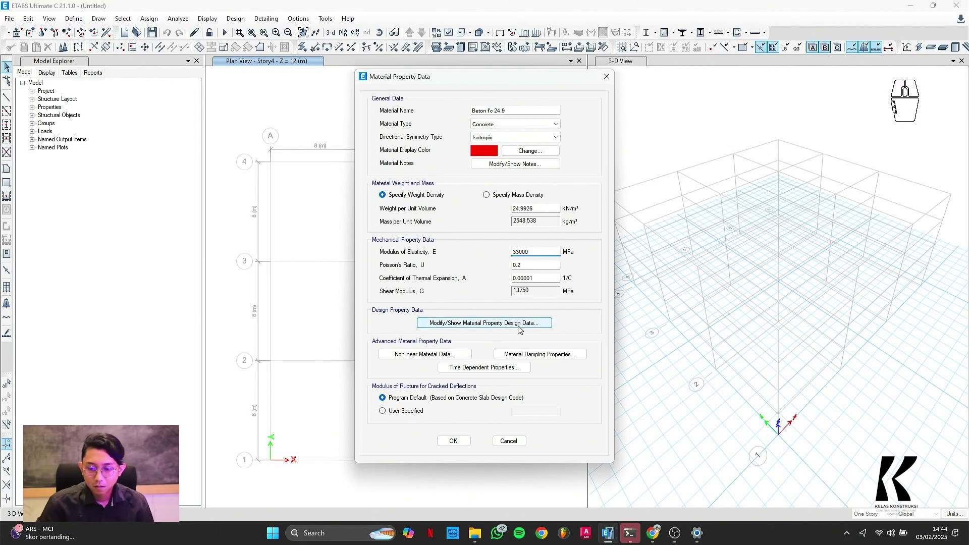
pyautogui.click(503, 327)
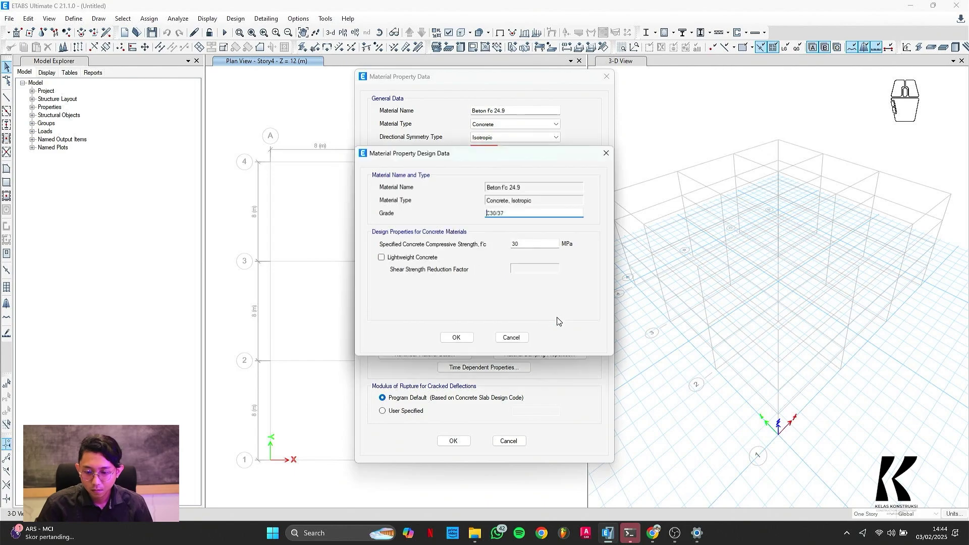
pyautogui.click(607, 154)
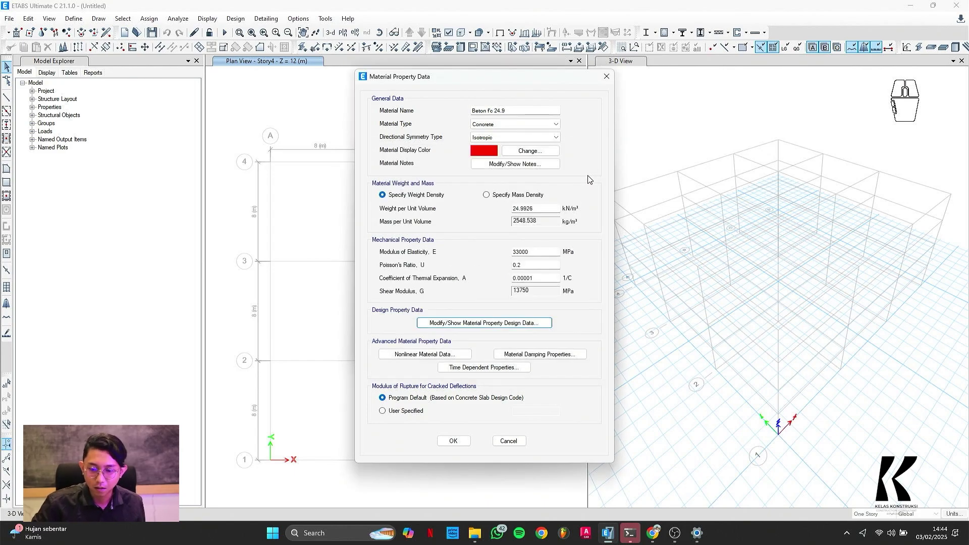
# Step: Set the material's specified concrete compressive strength f'c to 24.9 MPa in its design data
pyautogui.click(503, 324)
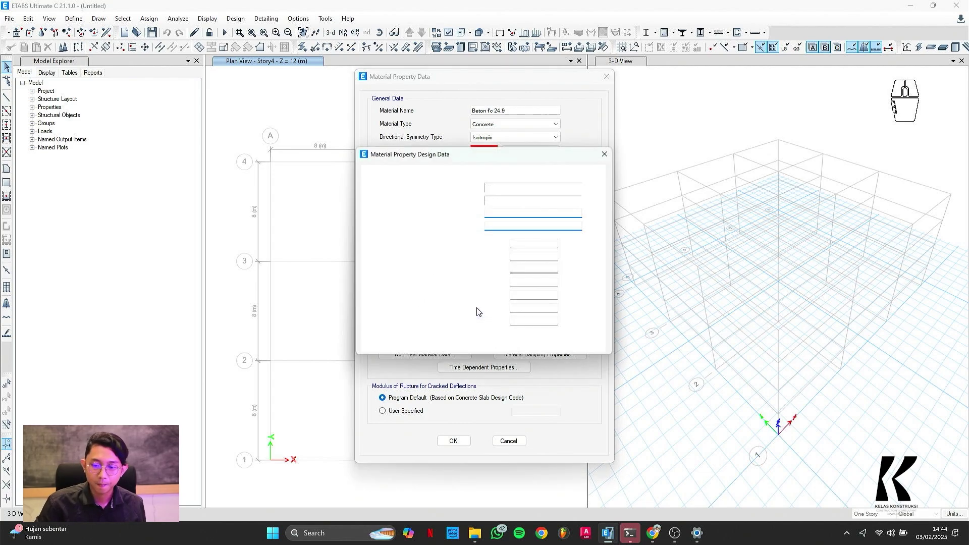
pyautogui.doubleClick(533, 244)
pyautogui.write('24.9')
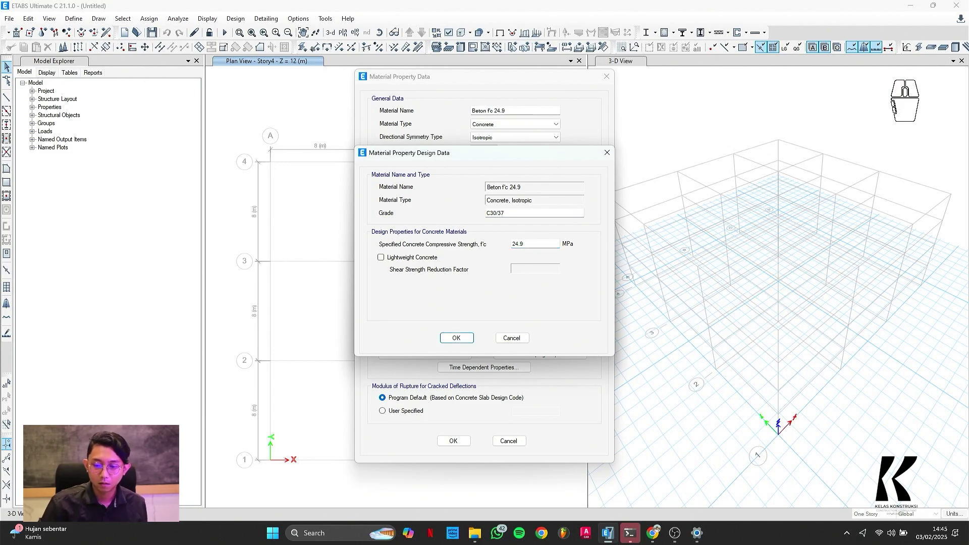
pyautogui.click(456, 338)
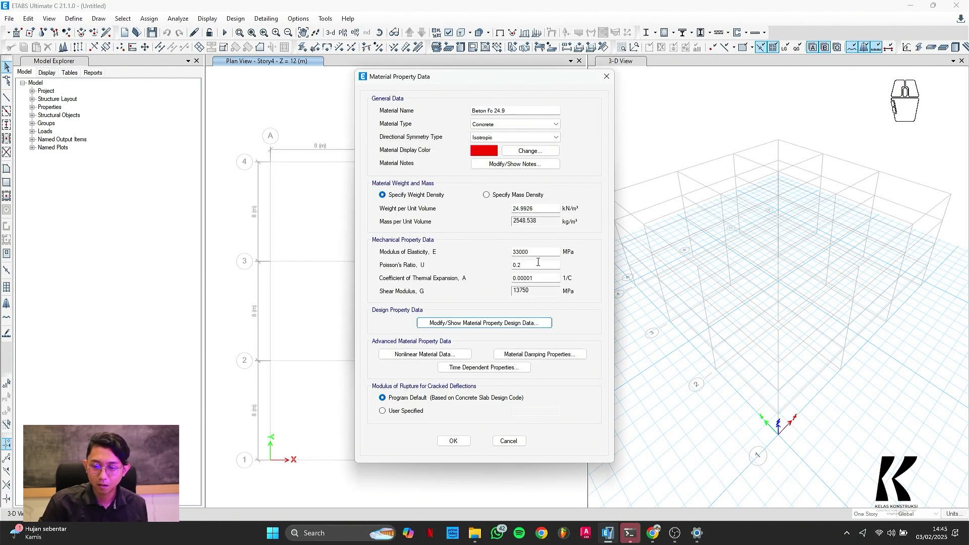
# Step: Set the concrete material's modulus of elasticity to 4700*sqr(24.9) MPa and accept the material
pyautogui.doubleClick(525, 254)
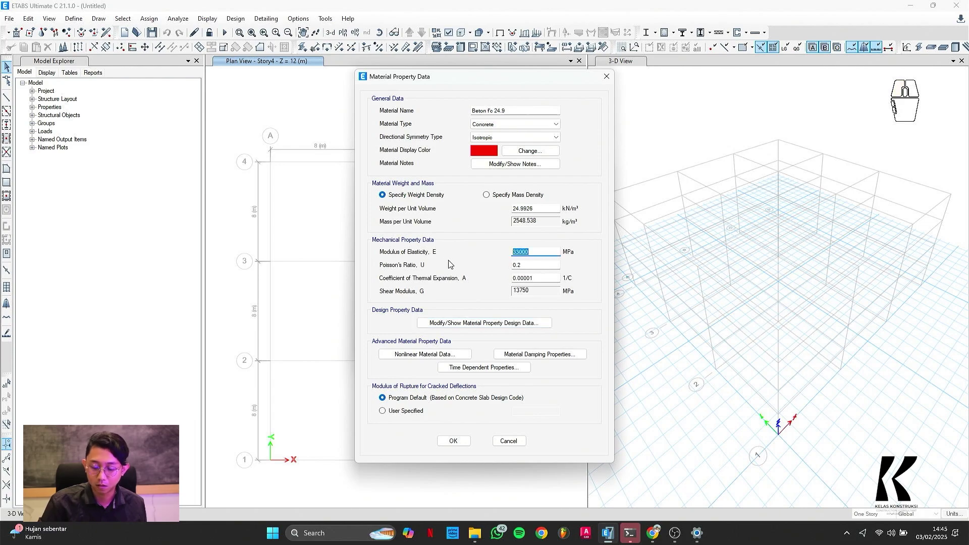
pyautogui.write('4700*sqr')
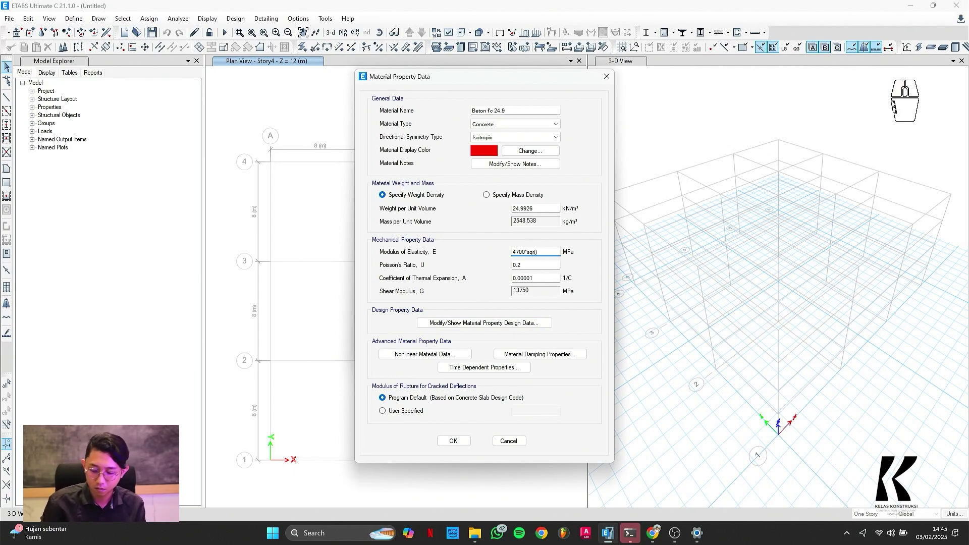
pyautogui.write('()')
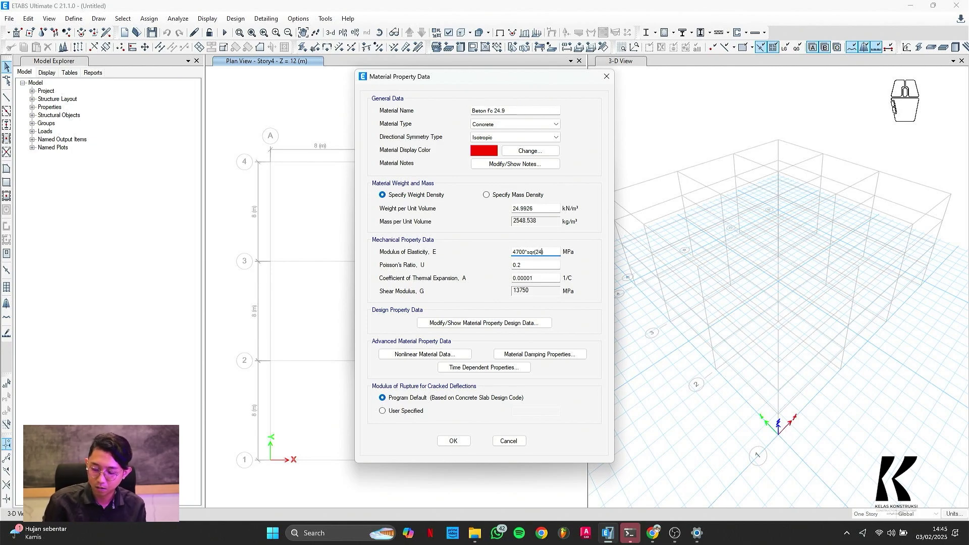
pyautogui.press('Return')
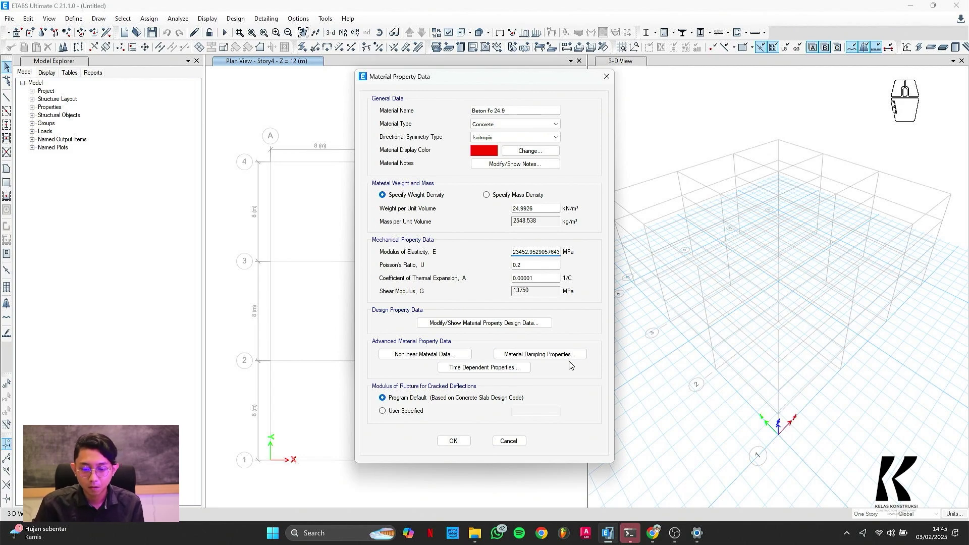
pyautogui.click(453, 442)
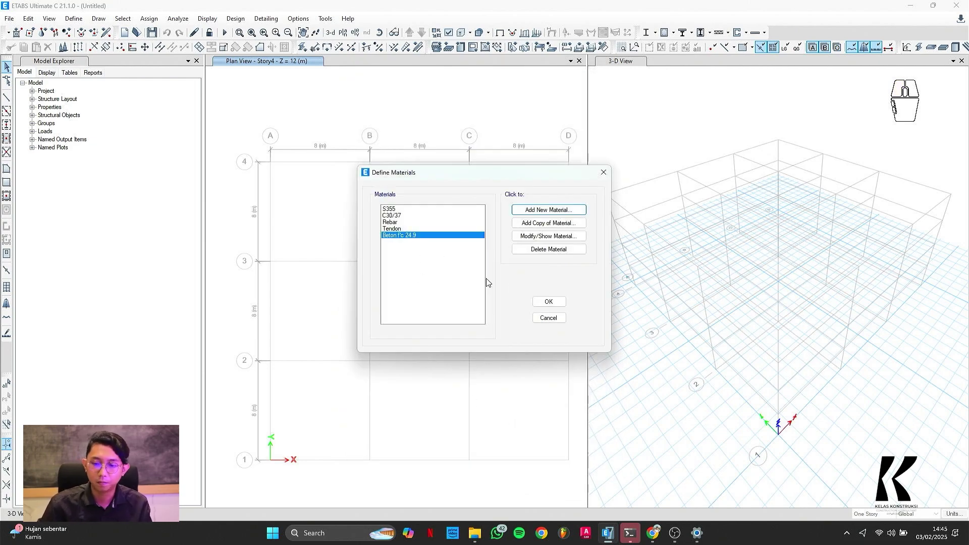
# Step: Add a new material of type Rebar with the Europe region and name it Baja BJ 37
pyautogui.click(549, 212)
pyautogui.click(481, 236)
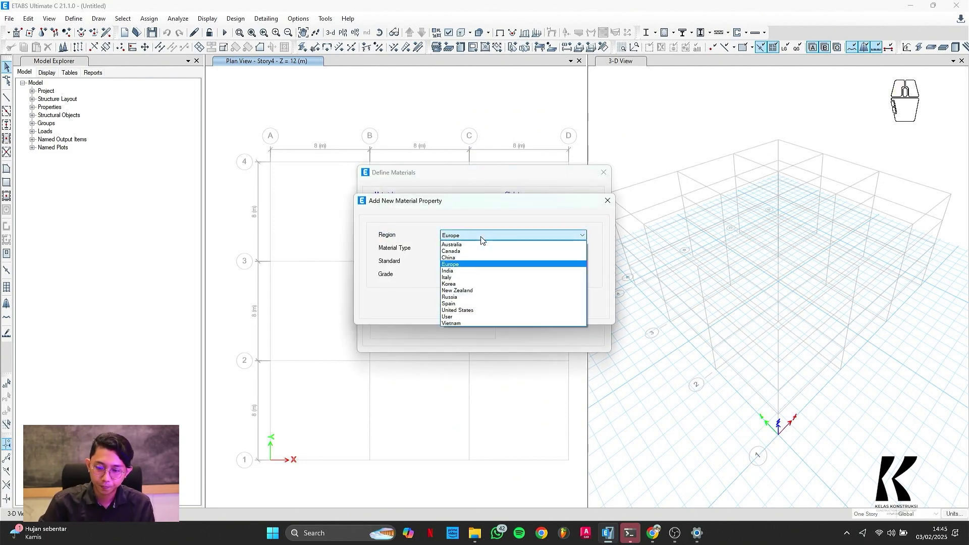
pyautogui.click(520, 235)
pyautogui.click(520, 249)
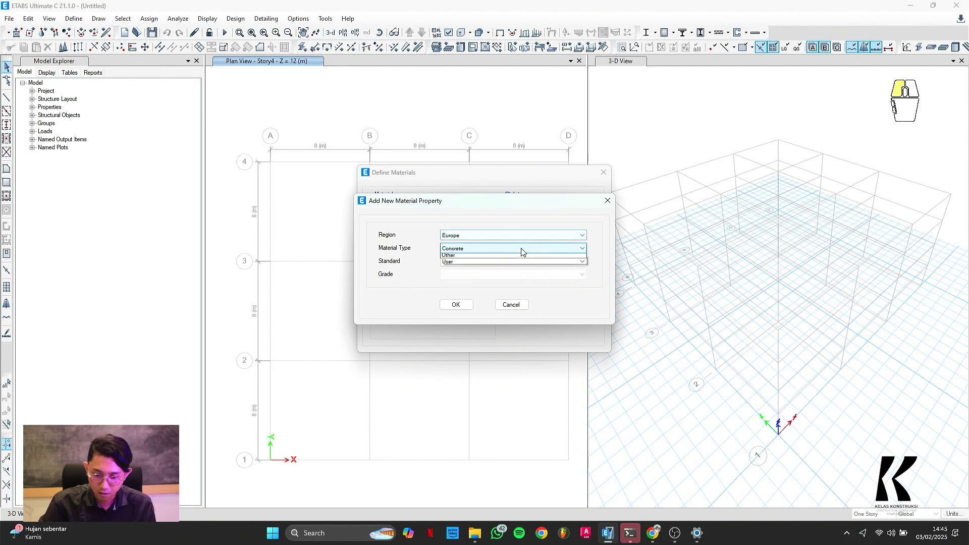
pyautogui.click(492, 284)
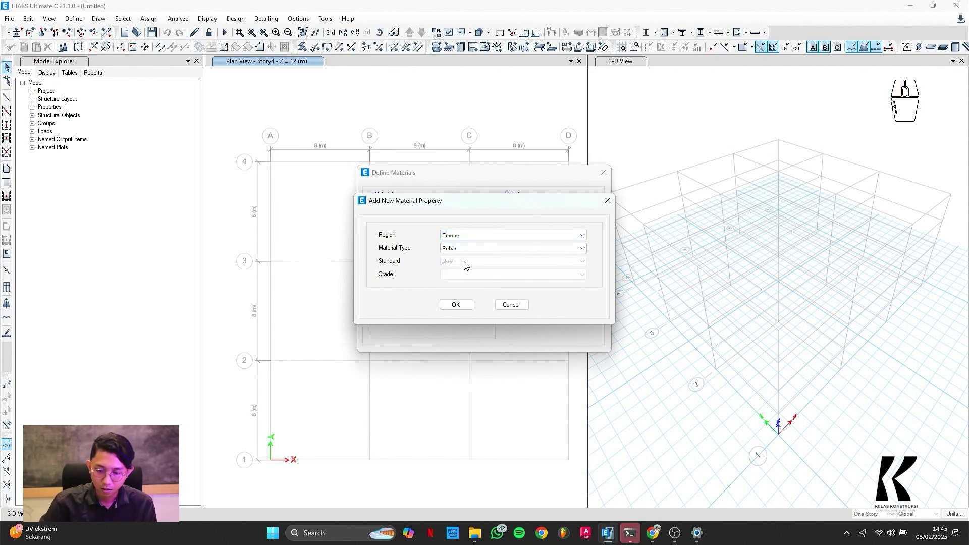
pyautogui.click(454, 307)
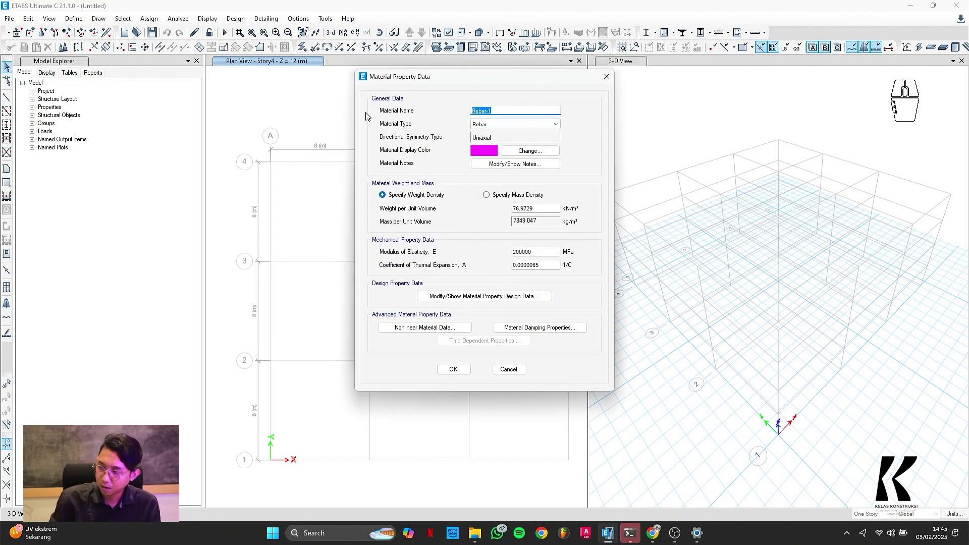
pyautogui.write('Baja BJ 37')
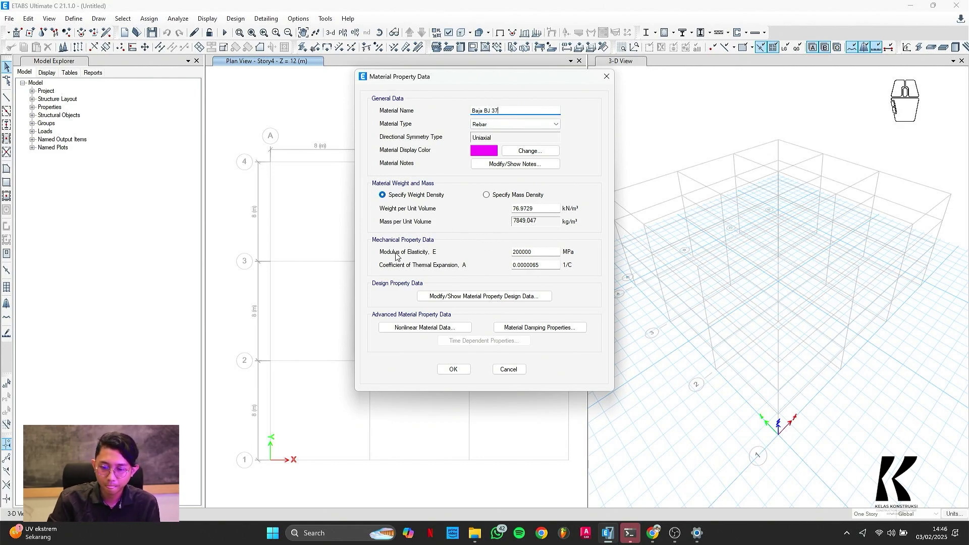
# Step: In the rebar material's design data, set minimum yield strength Fy to 240 MPa and minimum tensile strength Fu to 370 MPa
pyautogui.click(543, 251)
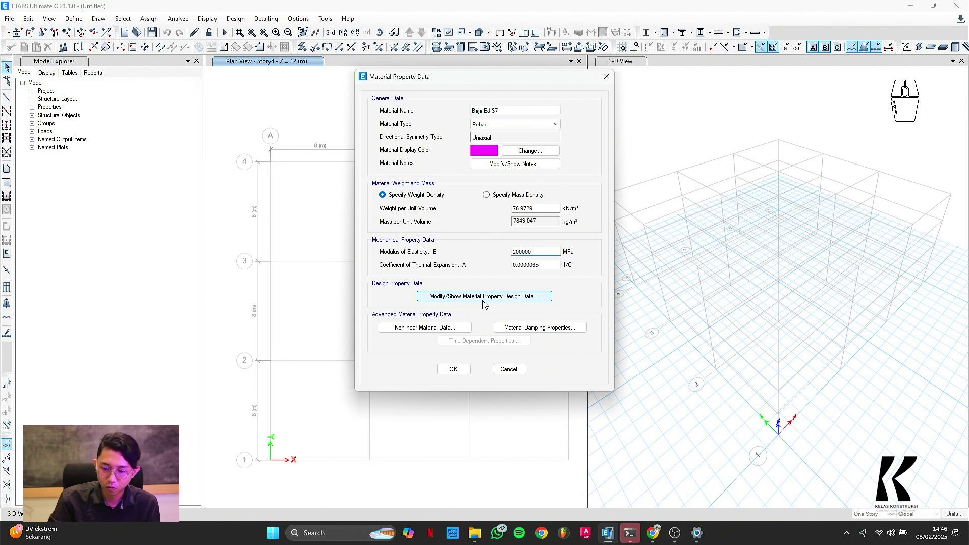
pyautogui.click(520, 300)
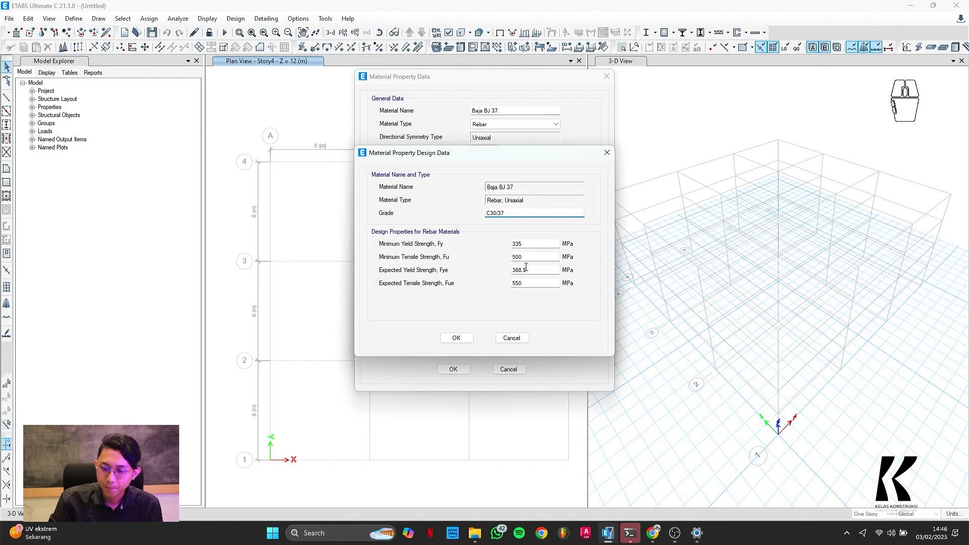
pyautogui.doubleClick(531, 245)
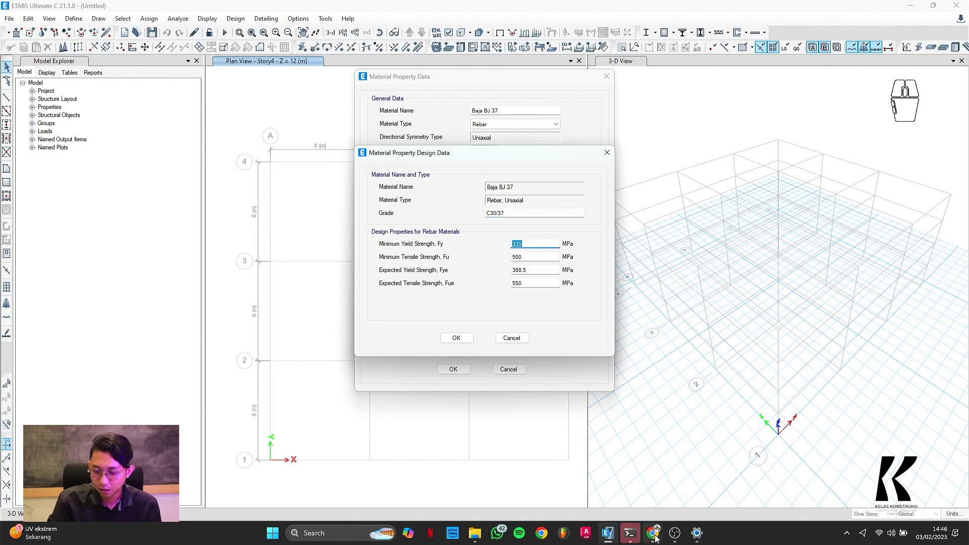
pyautogui.write('240')
pyautogui.press('Tab')
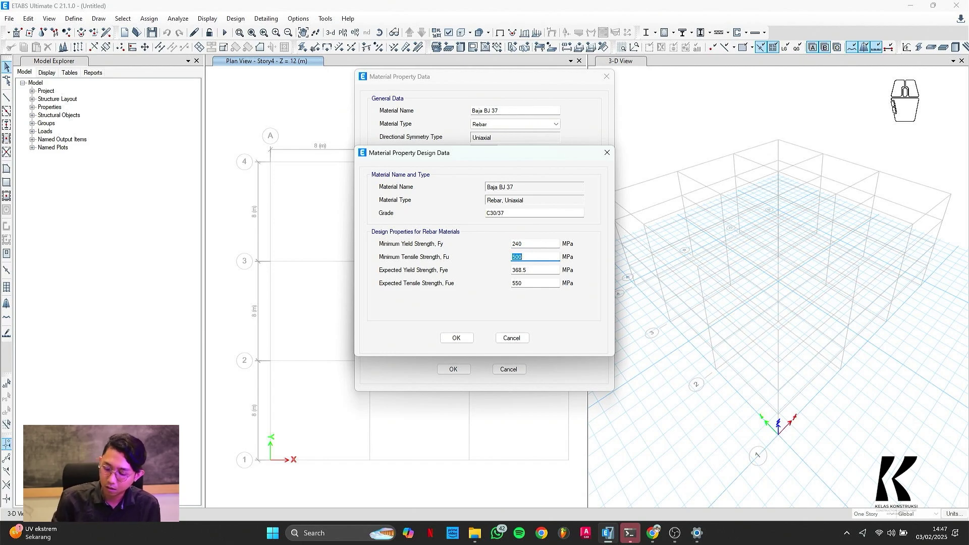
pyautogui.write('37')
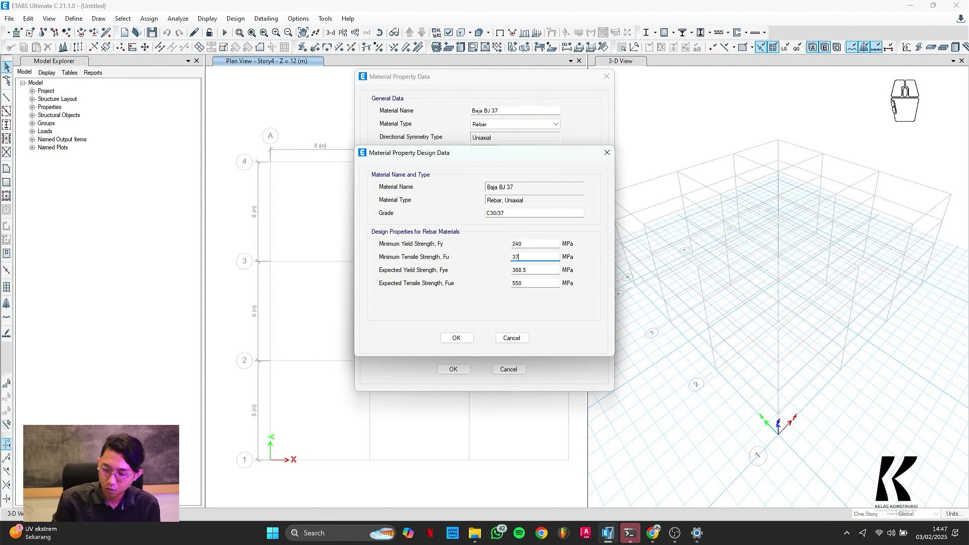
pyautogui.write('0')
pyautogui.press('Tab')
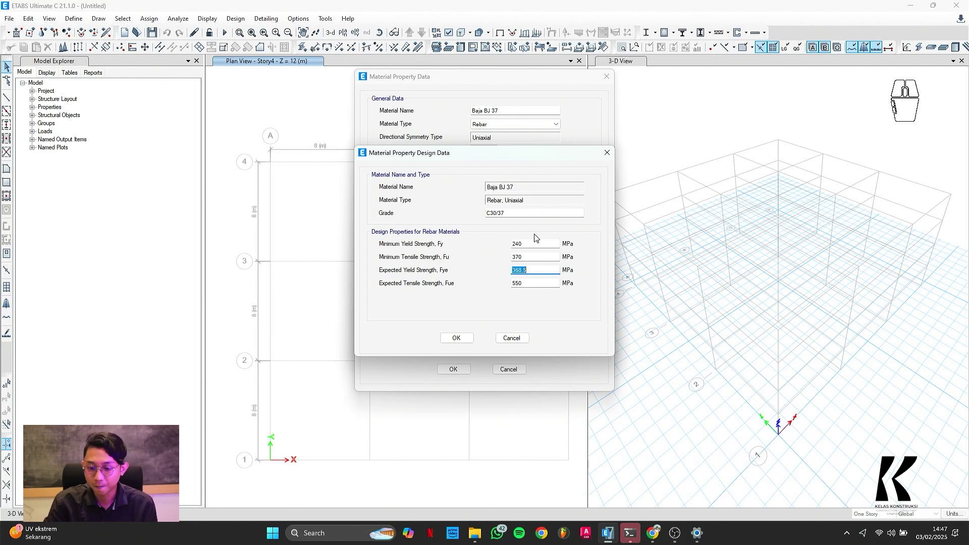
# Step: Set expected yield strength Fye to 264 MPa (1.1*240) and expected tensile strength Fue to 407 MPa, and accept the material definitions
pyautogui.write('1')
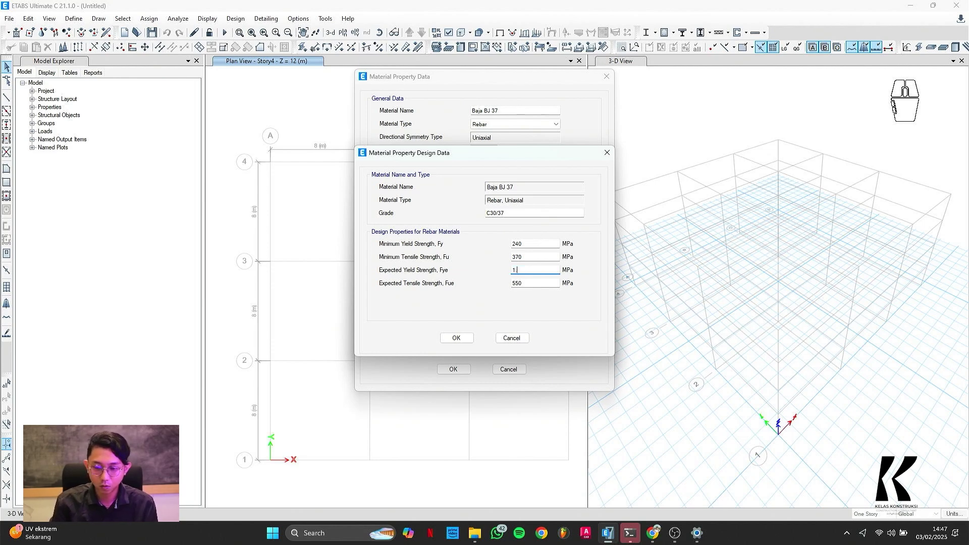
pyautogui.write('.1*240')
pyautogui.press('Return')
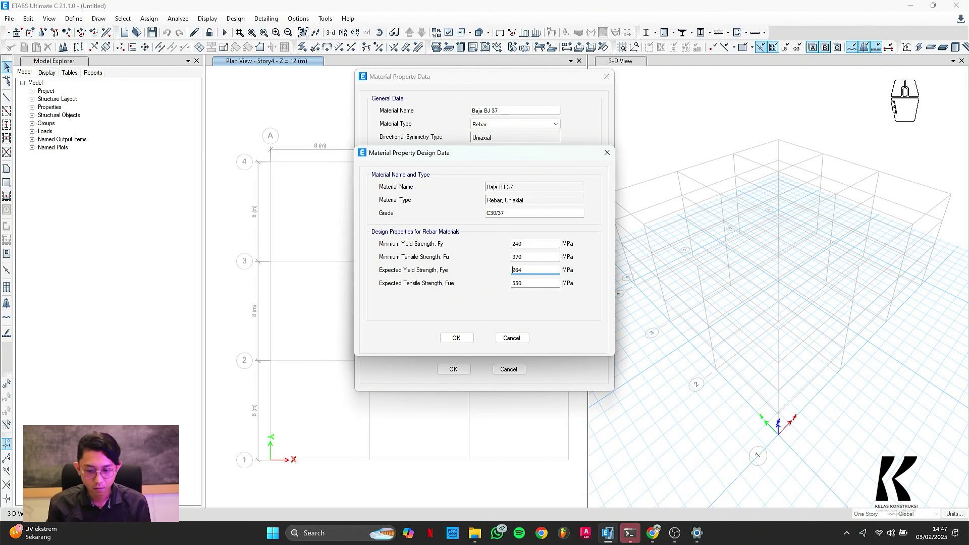
pyautogui.press('Tab')
pyautogui.write('3')
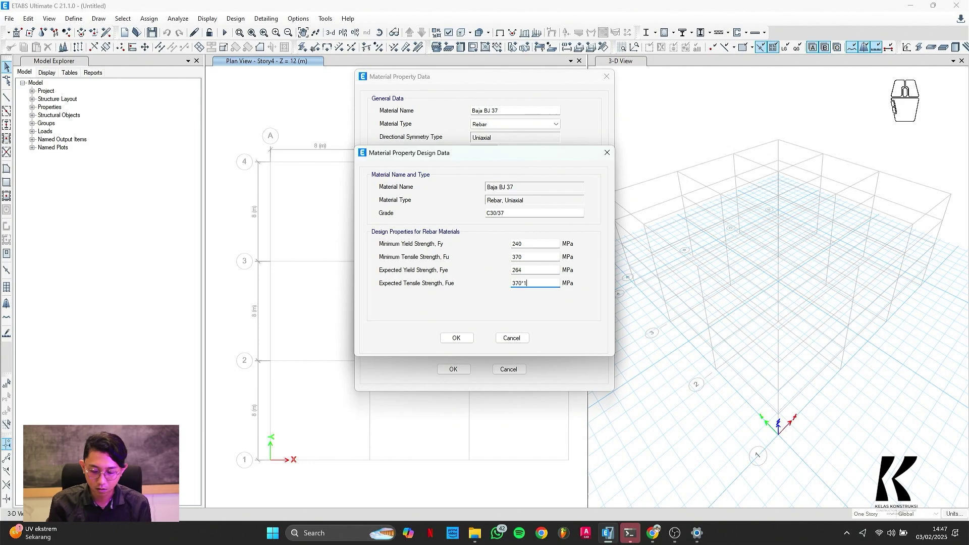
pyautogui.press('Return')
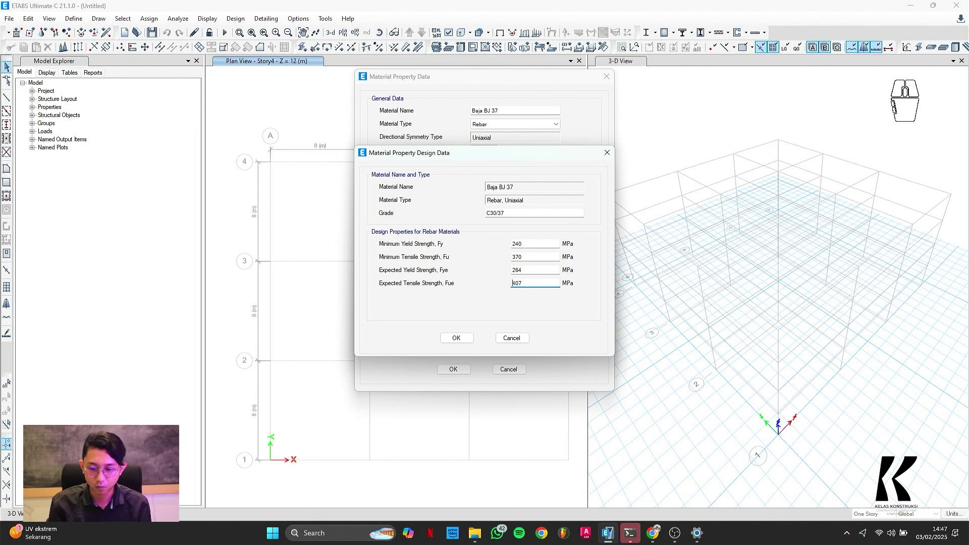
pyautogui.click(457, 339)
pyautogui.click(452, 370)
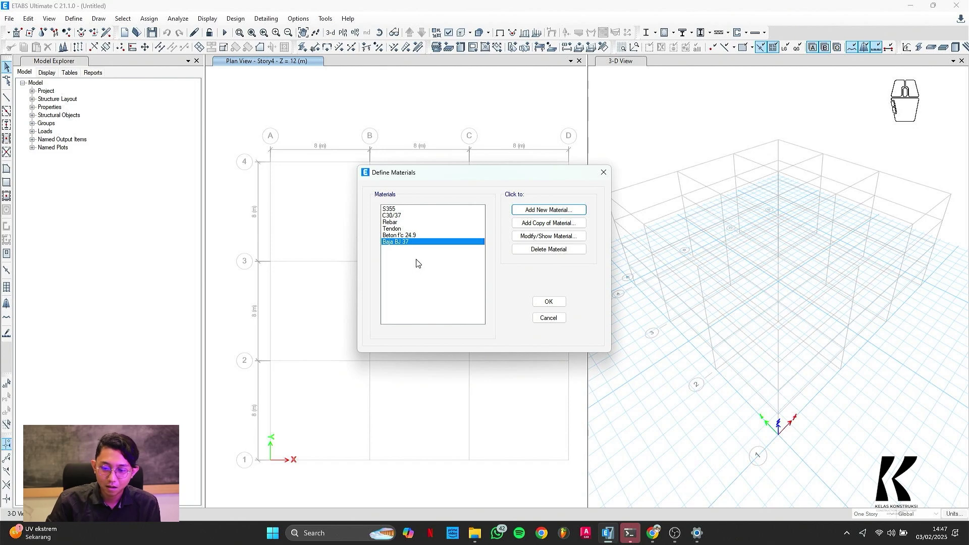
pyautogui.click(395, 236)
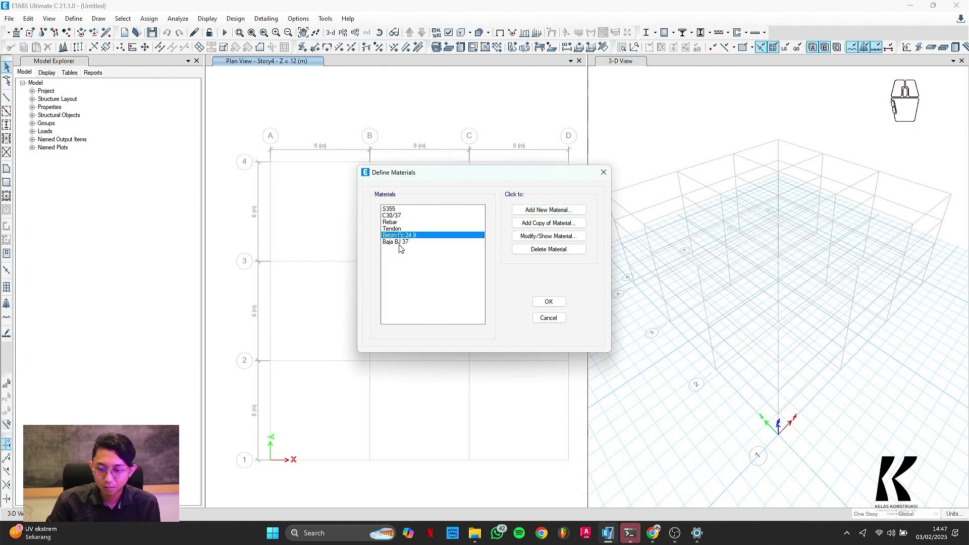
pyautogui.click(399, 242)
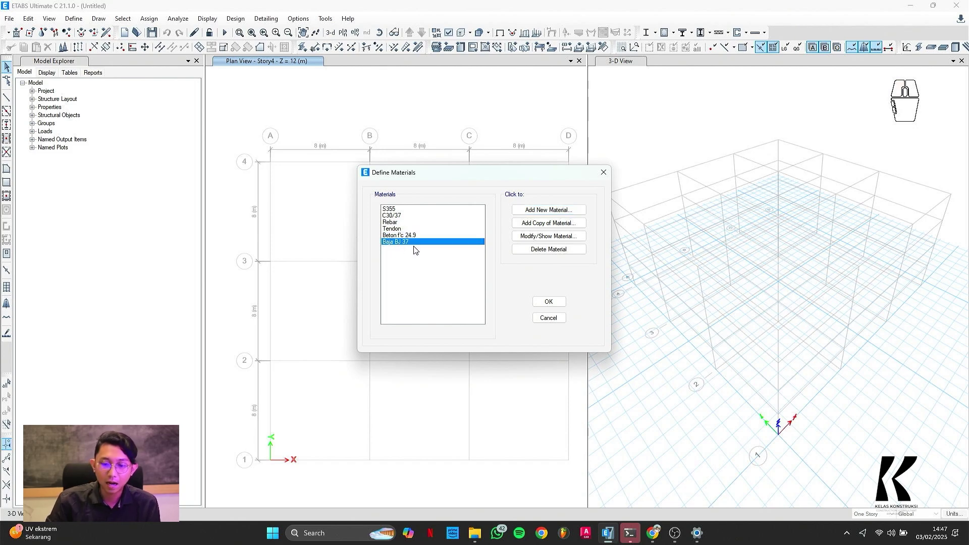
pyautogui.click(561, 302)
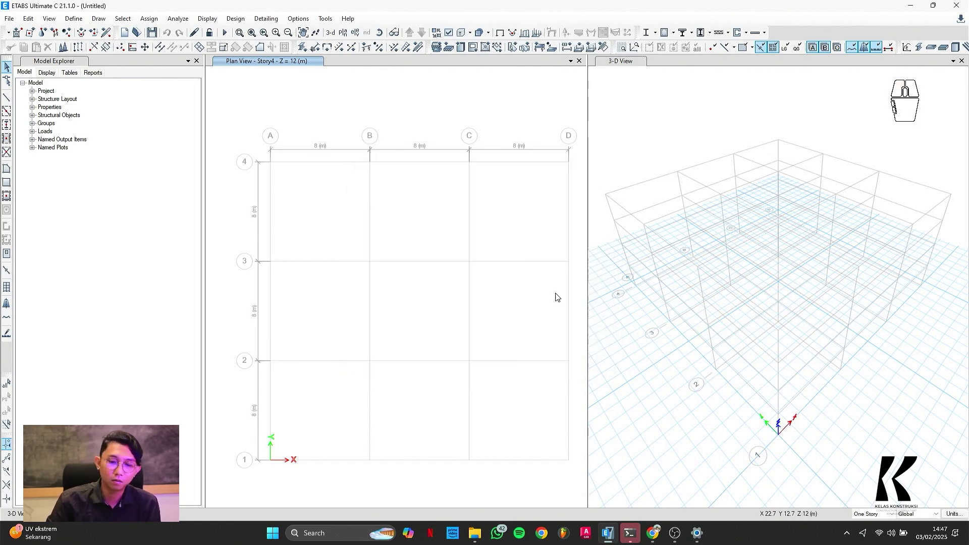
# Step: Add a concrete rectangular frame section named Kolom 50.50 and assign it the material Beton f'c 24.9
pyautogui.click(73, 18)
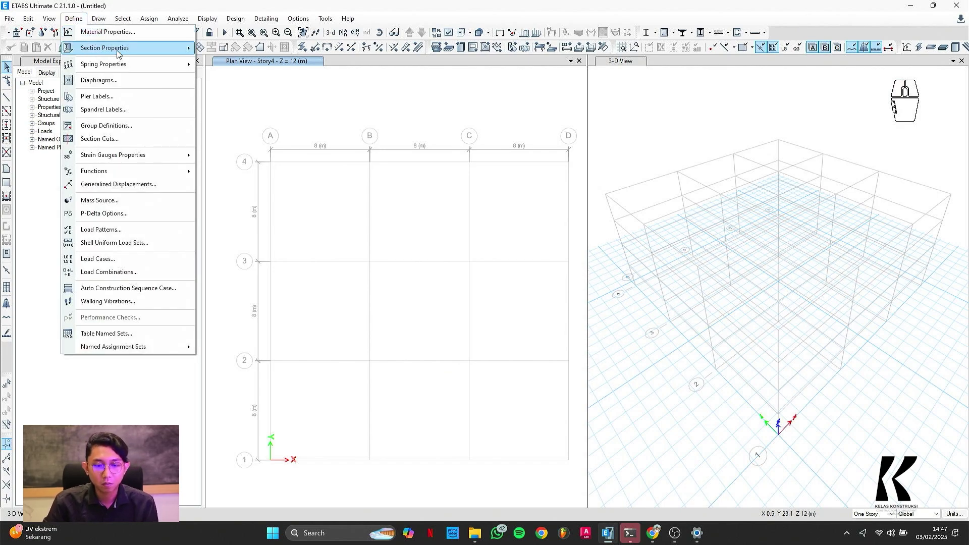
pyautogui.moveTo(118, 50)
pyautogui.click(222, 50)
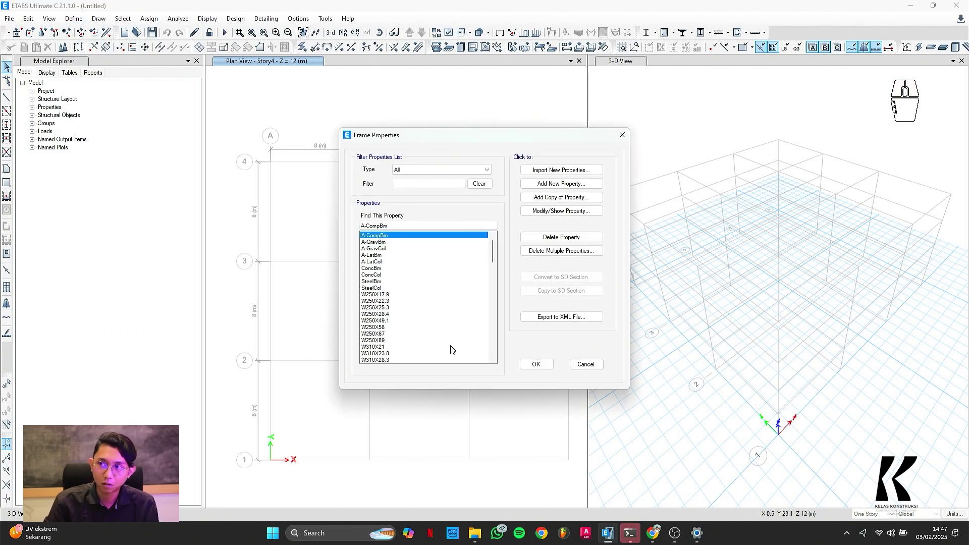
pyautogui.click(568, 184)
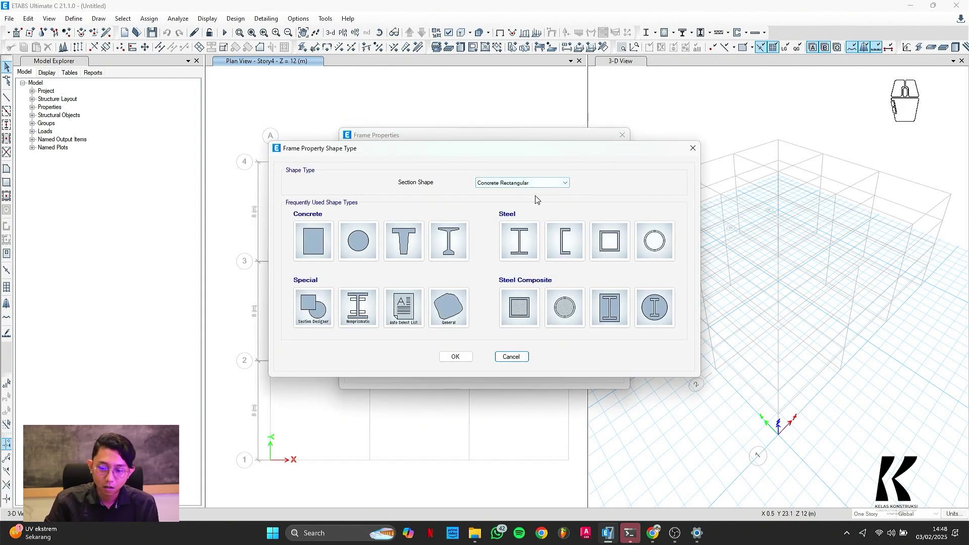
pyautogui.click(309, 247)
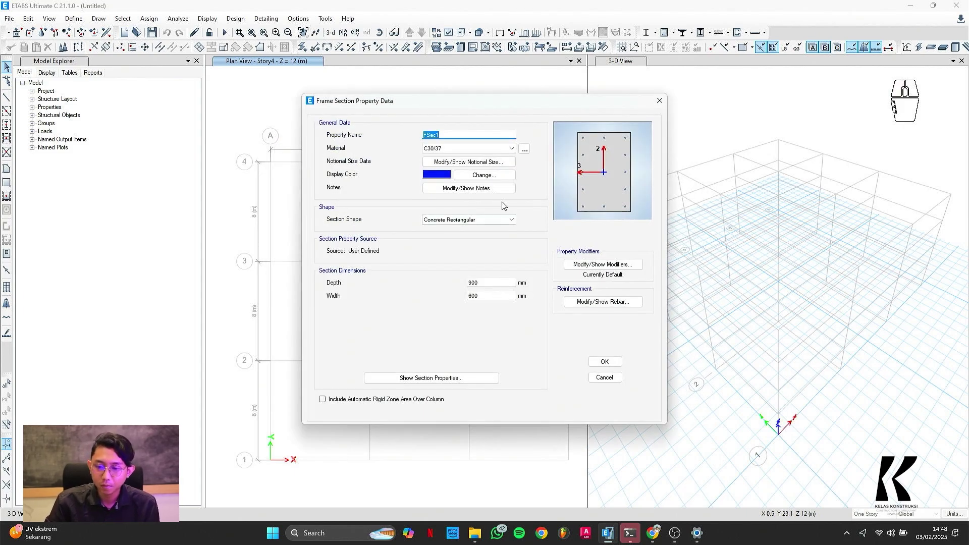
pyautogui.press('BackSpace')
pyautogui.write('K')
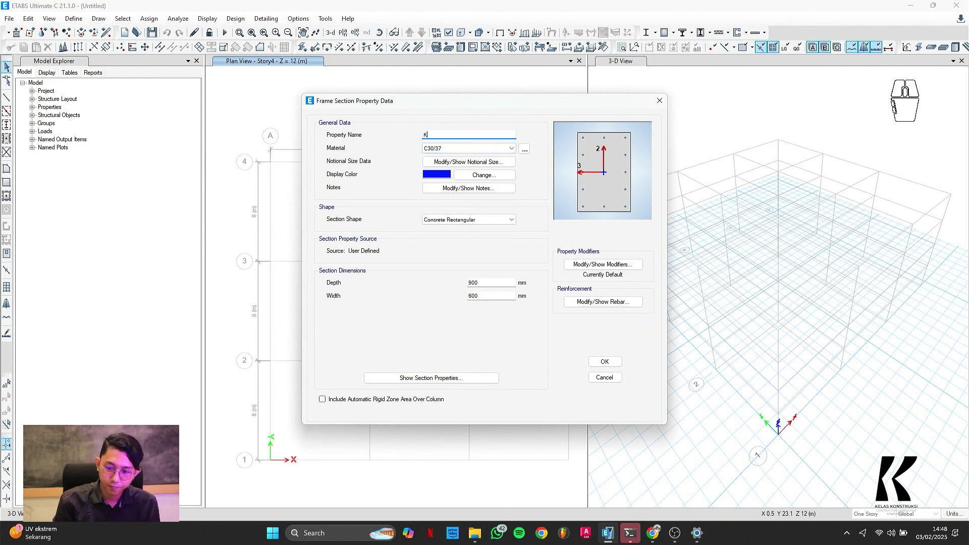
pyautogui.write('olom 50.50')
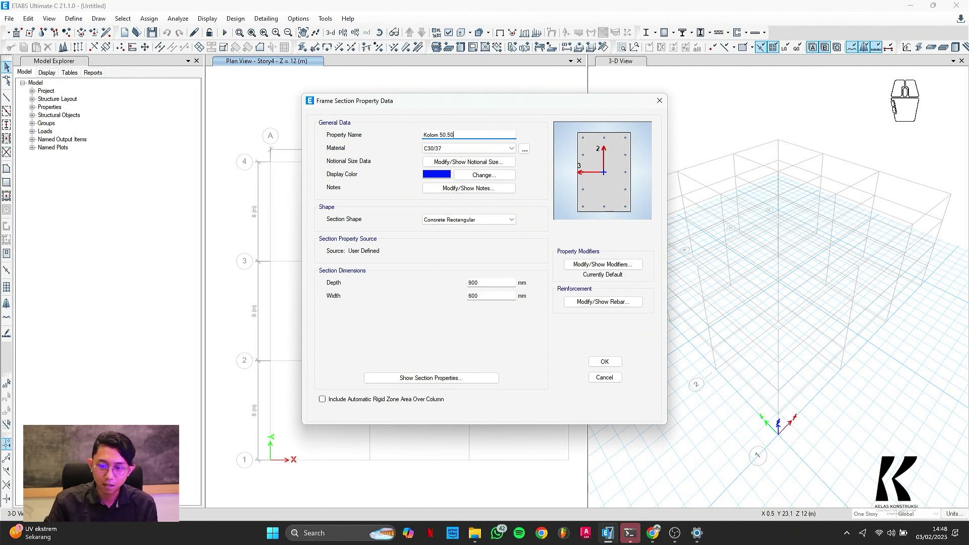
pyautogui.click(483, 150)
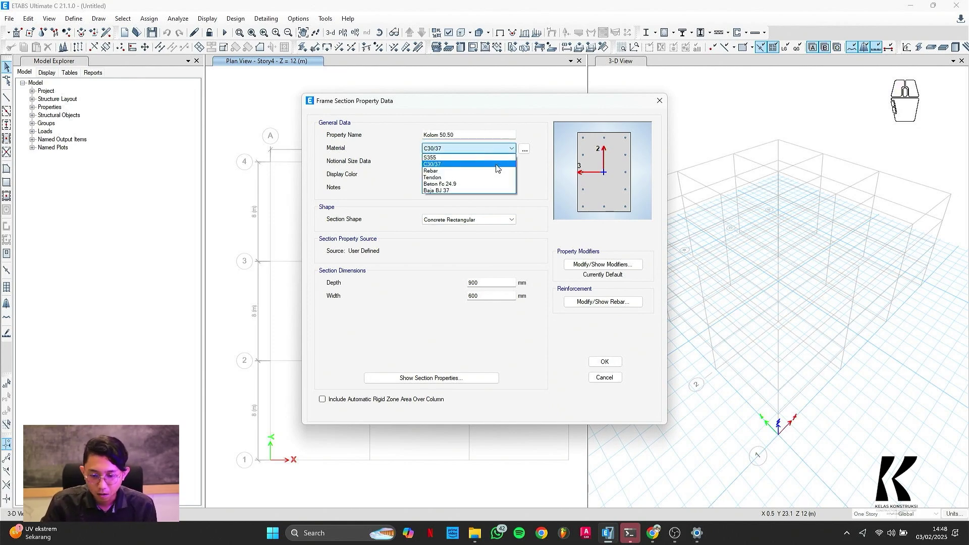
pyautogui.click(469, 185)
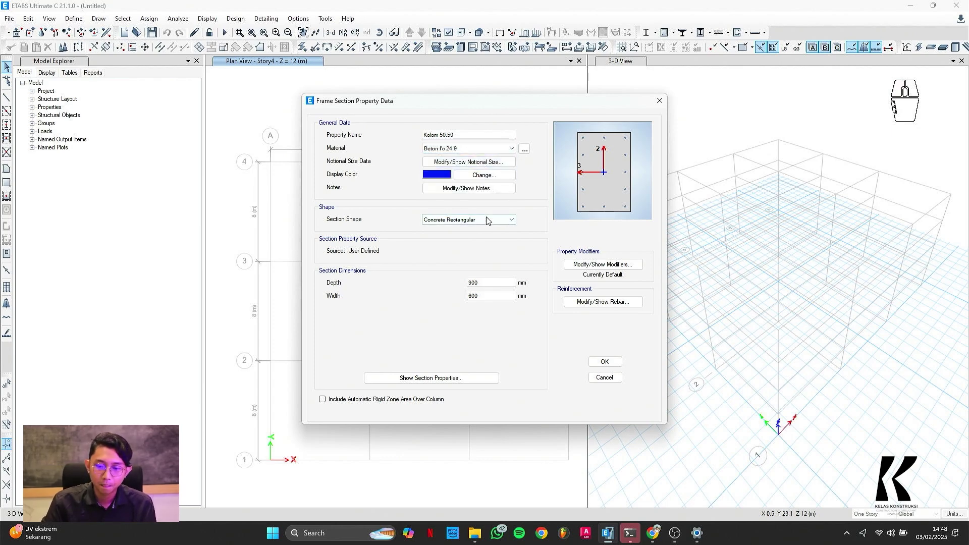
# Step: Set the Kolom 50.50 section's depth and width to 500 mm each
pyautogui.doubleClick(512, 287)
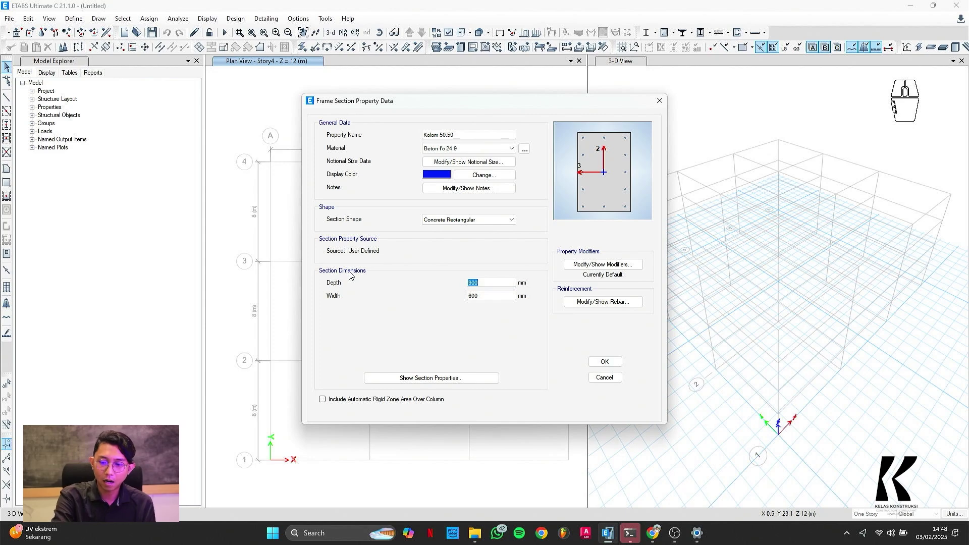
pyautogui.write('5')
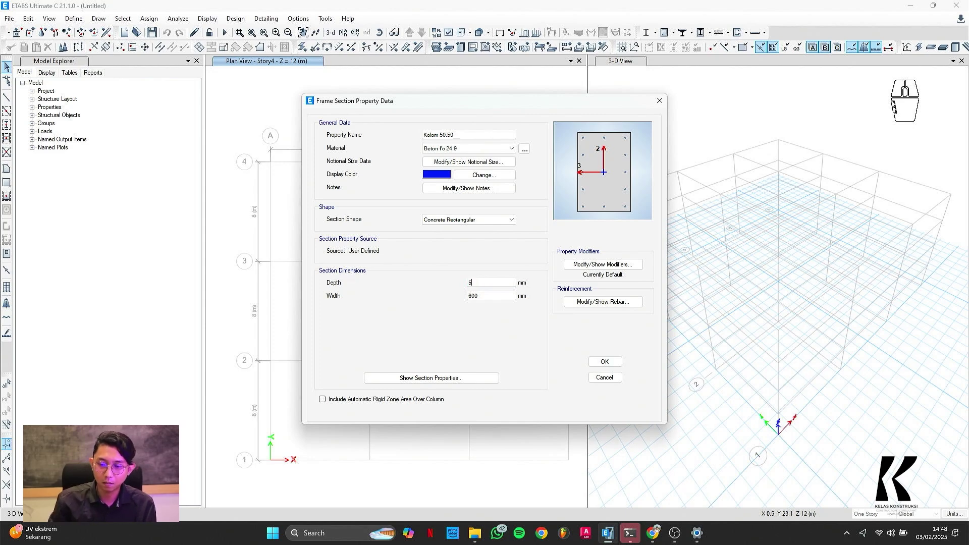
pyautogui.press('Tab')
pyautogui.write('5')
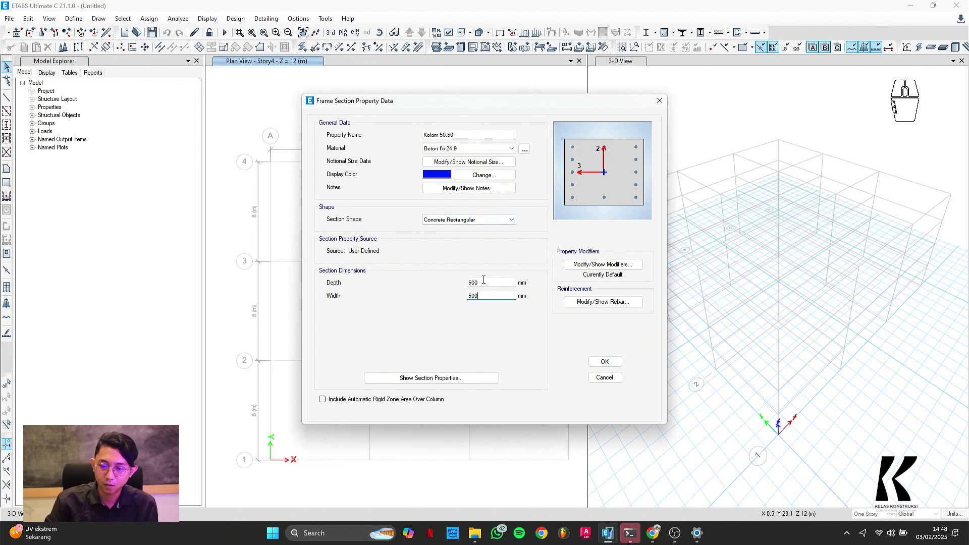
# Step: Examine the property and stiffness modification factors of the Kolom 50.50 section without changing them
pyautogui.click(509, 282)
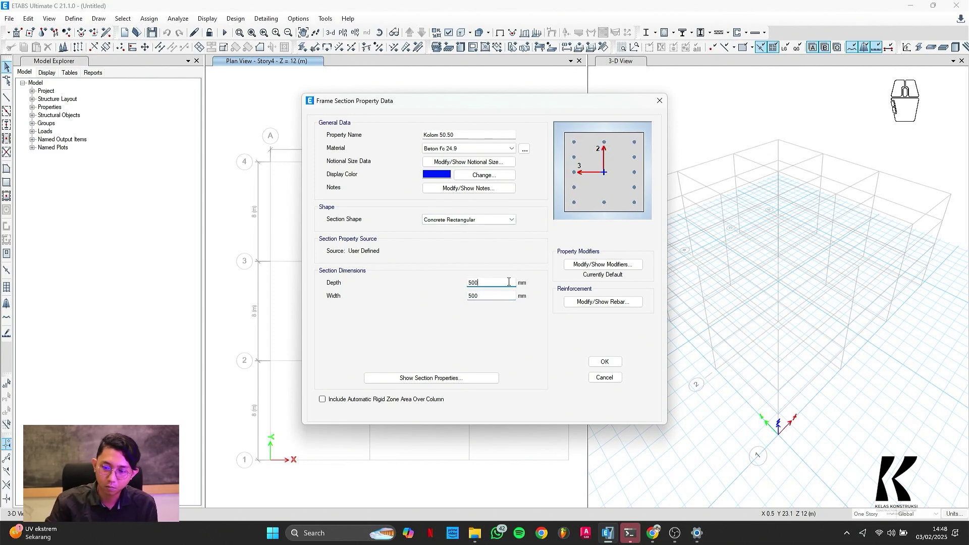
pyautogui.click(611, 268)
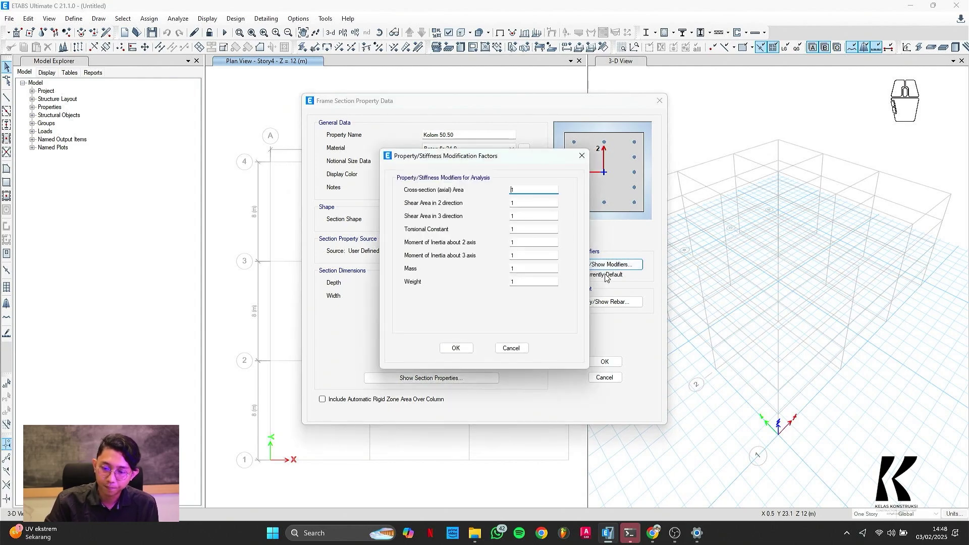
pyautogui.click(582, 155)
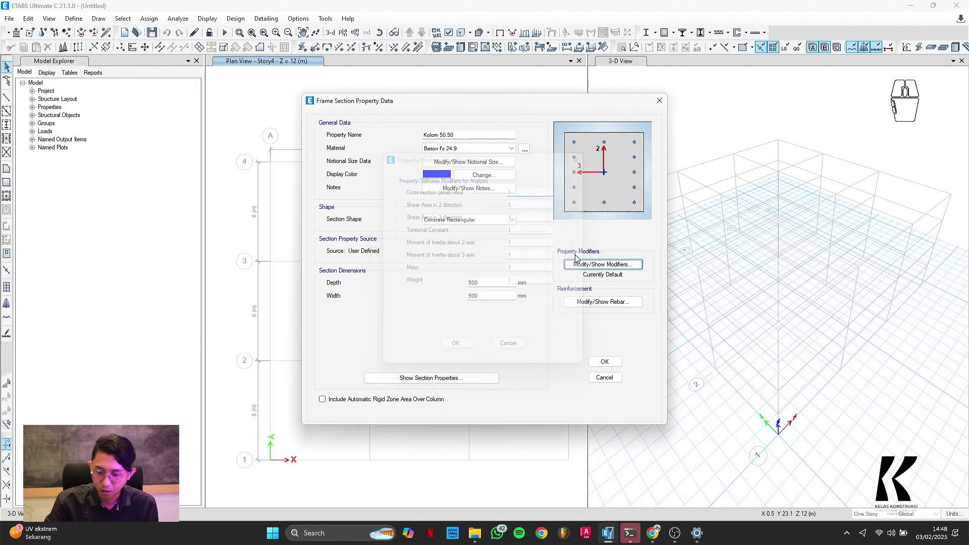
# Step: In the Kolom 50.50 reinforcement data, set longitudinal and confinement rebar materials to Baja BJ 37 and choose Reinforcement to be Checked
pyautogui.click(589, 308)
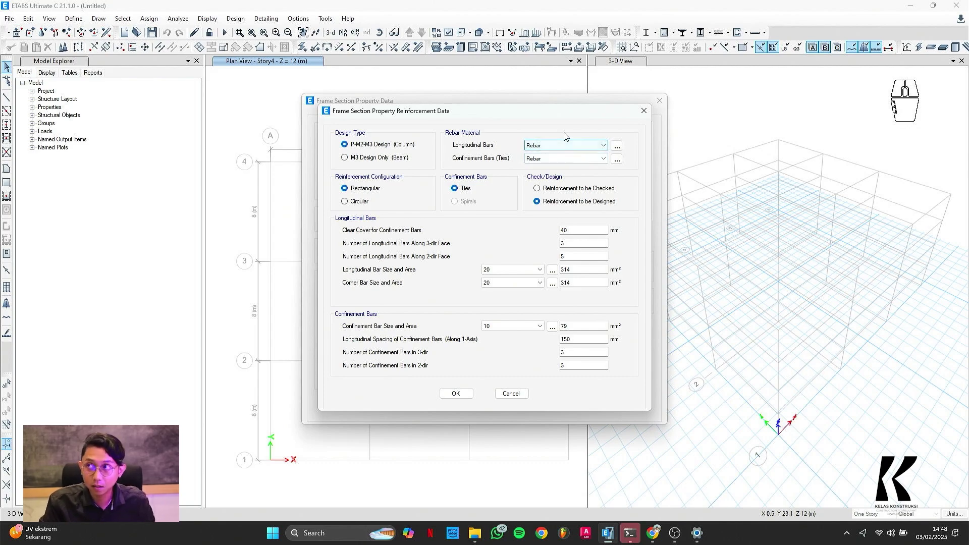
pyautogui.click(562, 145)
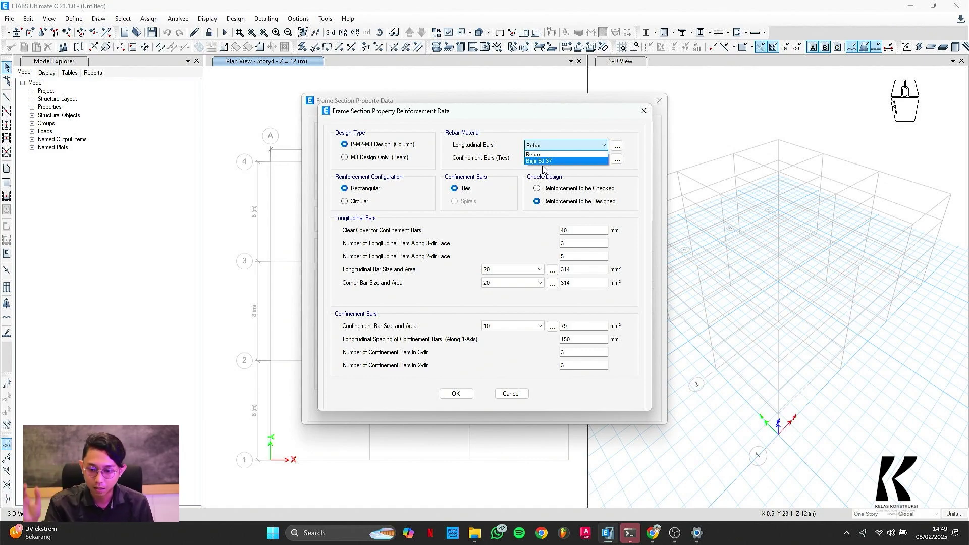
pyautogui.click(547, 162)
pyautogui.click(565, 159)
pyautogui.click(552, 175)
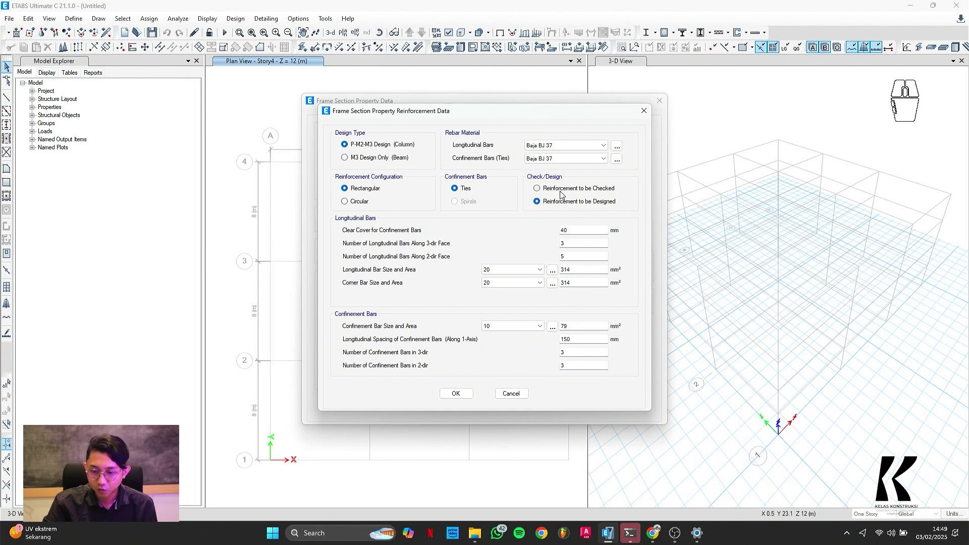
pyautogui.click(586, 193)
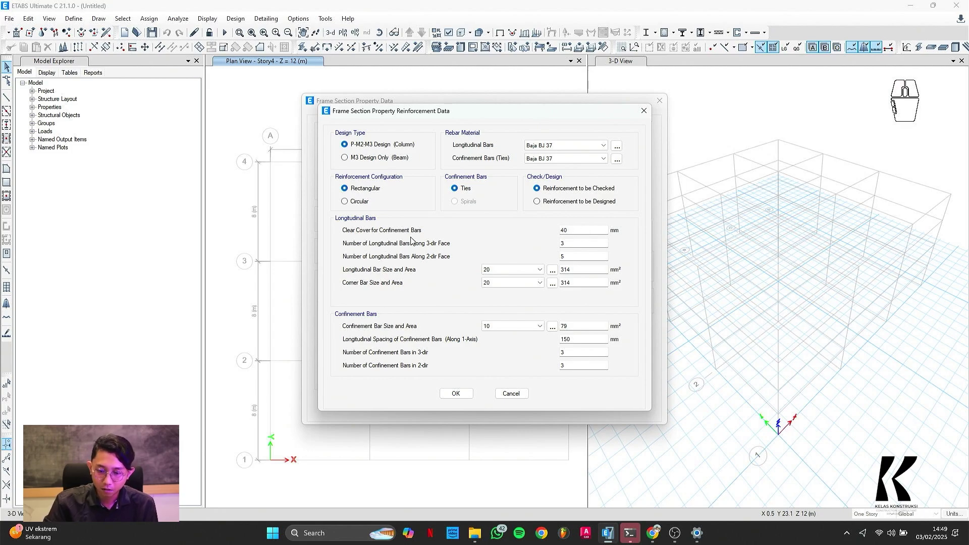
# Step: Set the number of longitudinal bars along the column's 3-dir face to 5
pyautogui.click(586, 230)
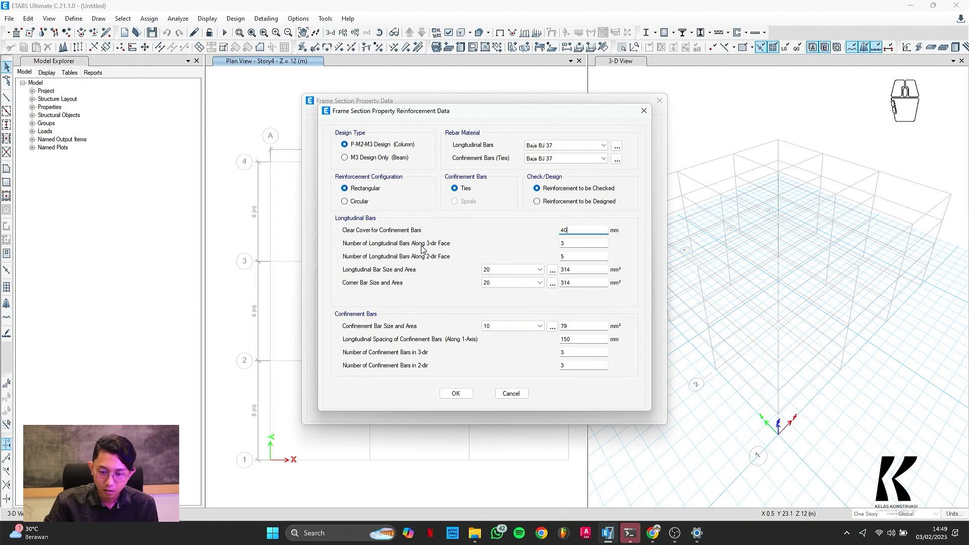
pyautogui.moveTo(480, 113); pyautogui.dragTo(612, 237)
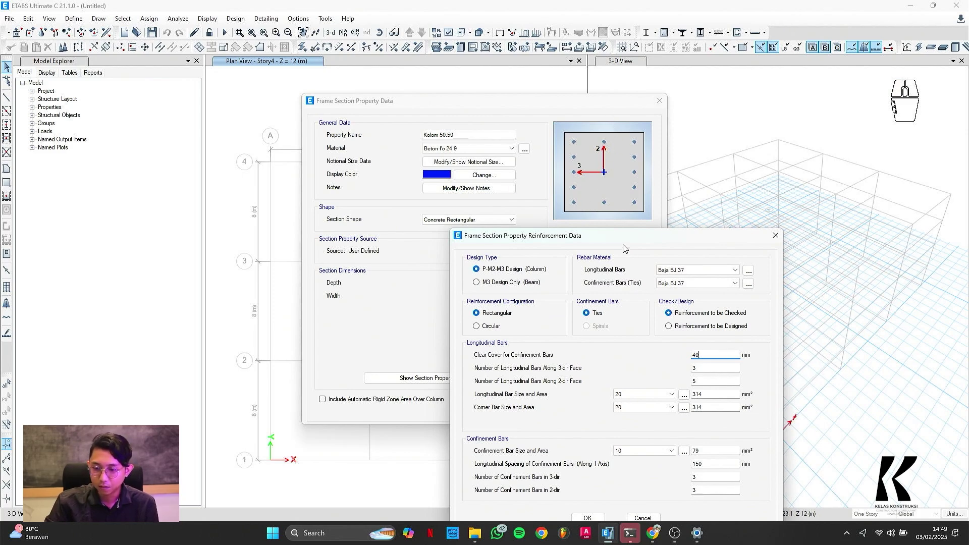
pyautogui.moveTo(614, 239); pyautogui.dragTo(563, 184)
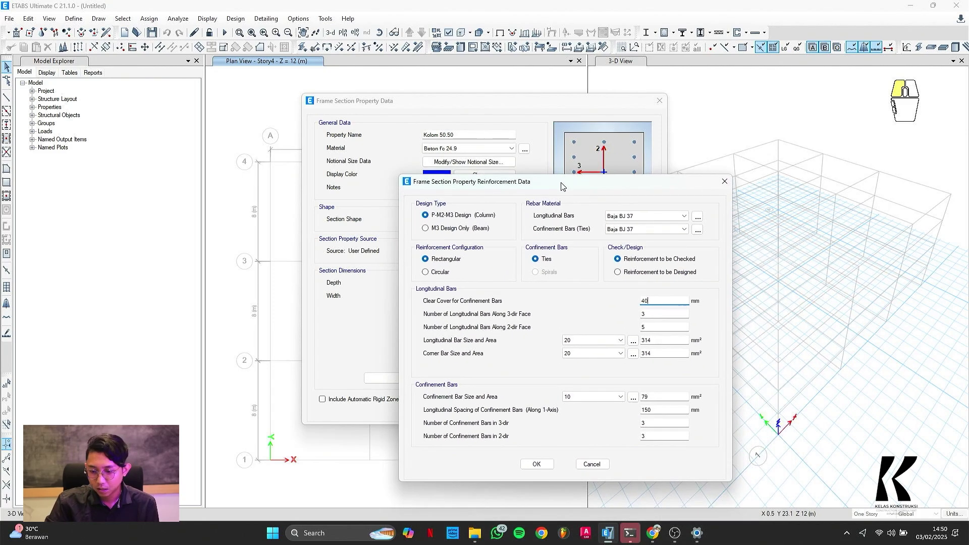
pyautogui.press('Tab')
pyautogui.write('5')
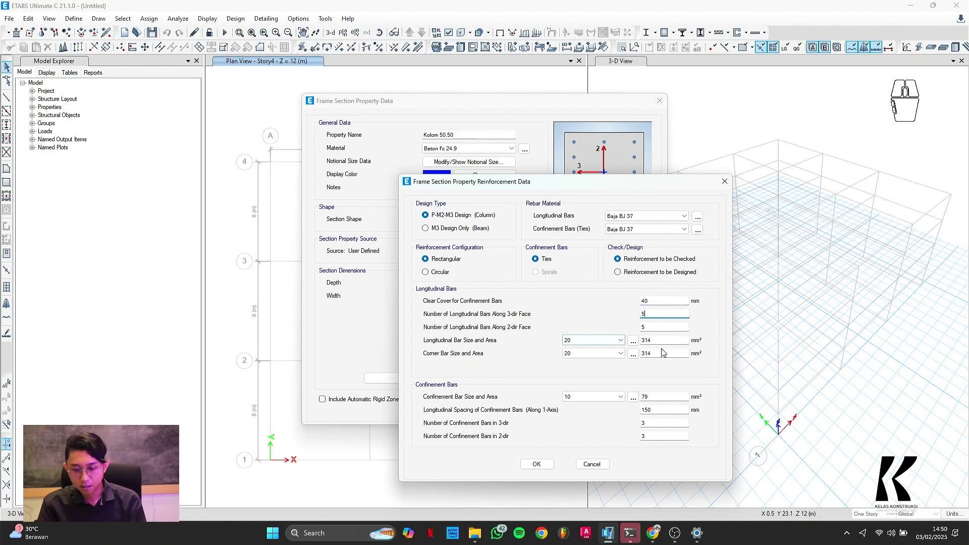
pyautogui.click(648, 329)
pyautogui.moveTo(651, 183); pyautogui.dragTo(627, 258)
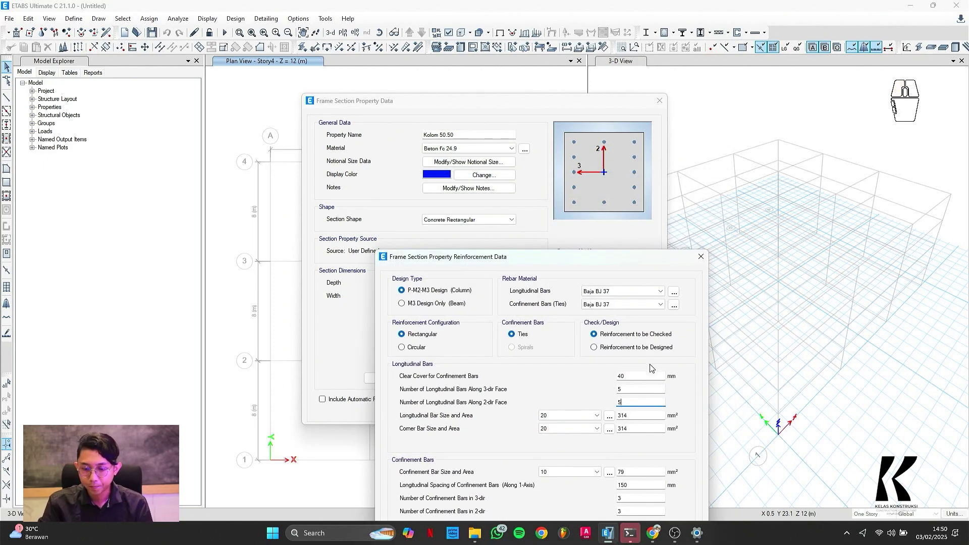
# Step: Set both the longitudinal bar size and the corner bar size of the column to 16
pyautogui.moveTo(535, 257); pyautogui.dragTo(547, 213)
pyautogui.click(606, 372)
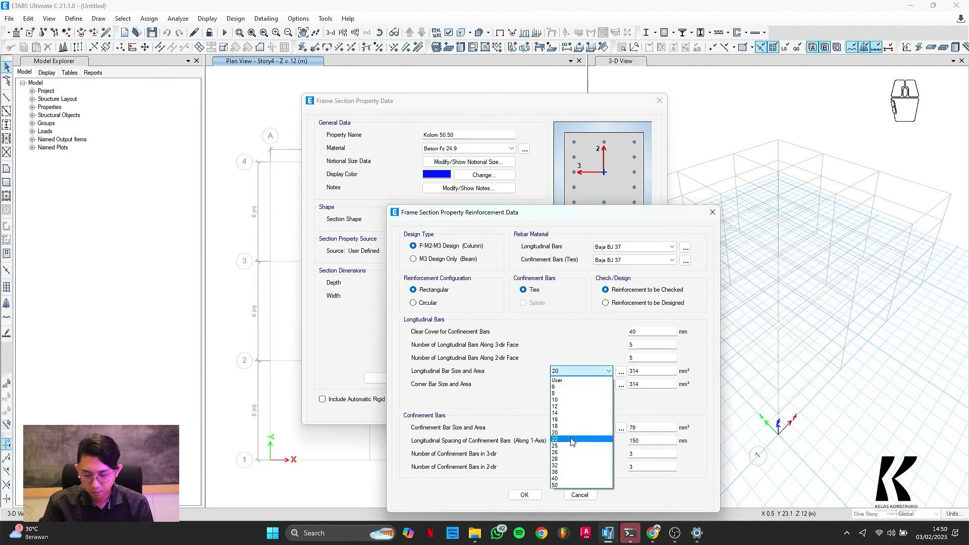
pyautogui.click(571, 420)
pyautogui.click(581, 384)
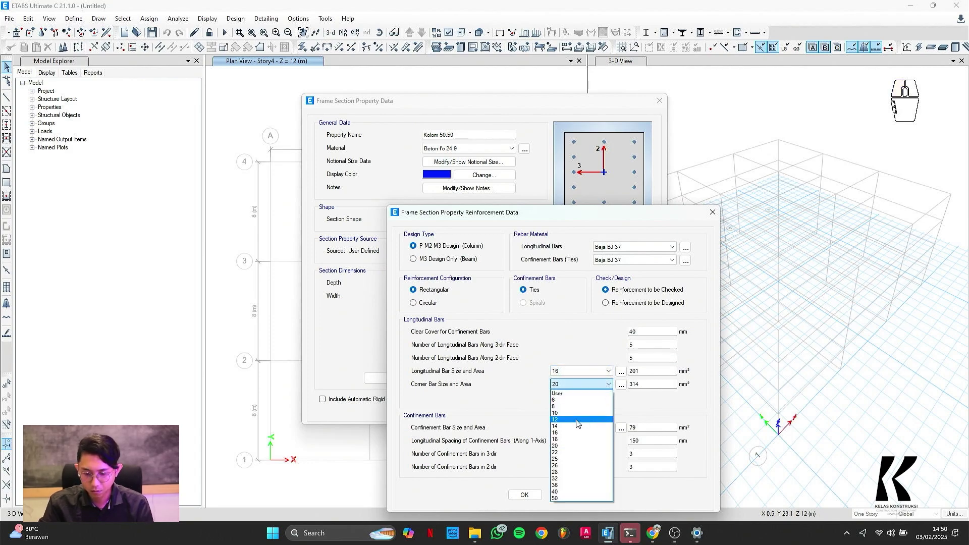
pyautogui.click(581, 433)
# Step: Set the number of confinement bars in the 3-dir and 2-dir to 2 each, and accept the Kolom 50.50 section
pyautogui.moveTo(633, 217); pyautogui.dragTo(624, 144)
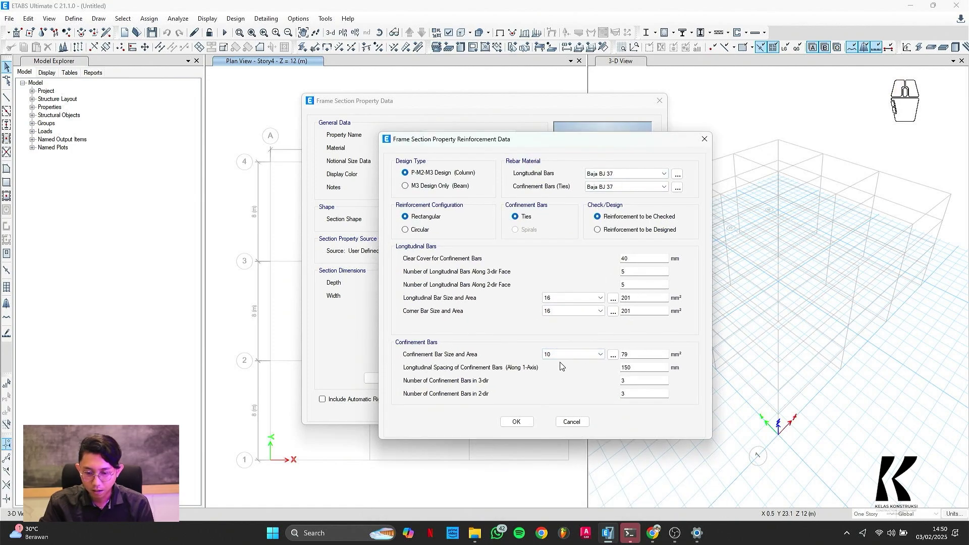
pyautogui.click(640, 369)
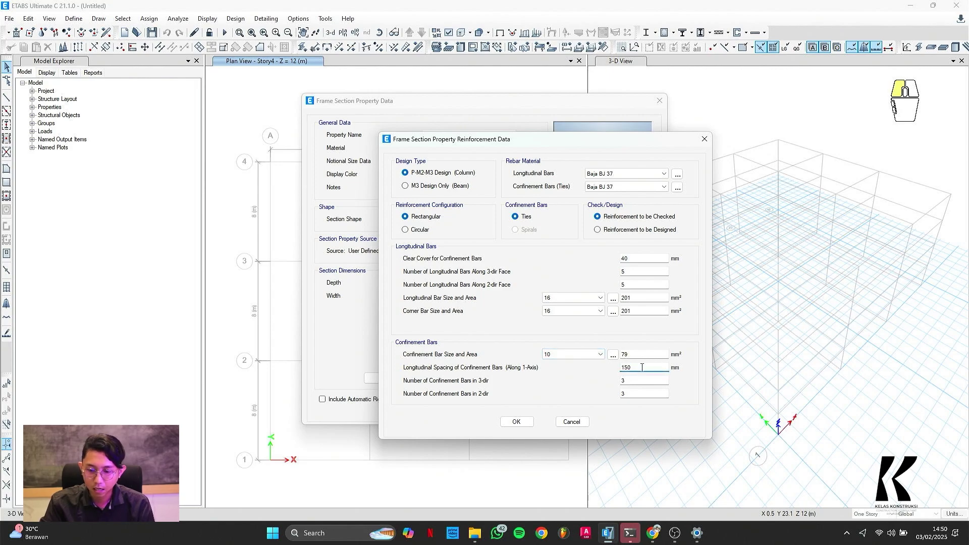
pyautogui.doubleClick(643, 367)
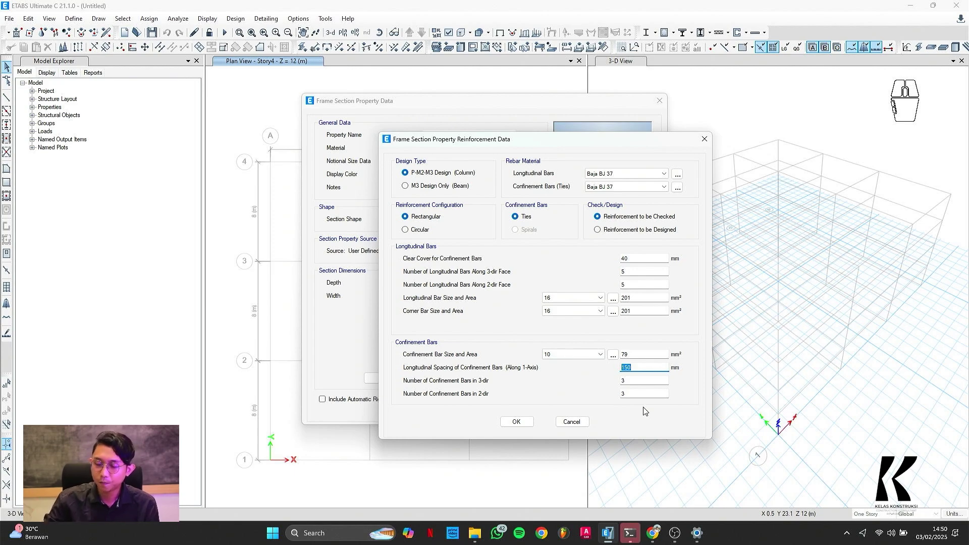
pyautogui.click(642, 367)
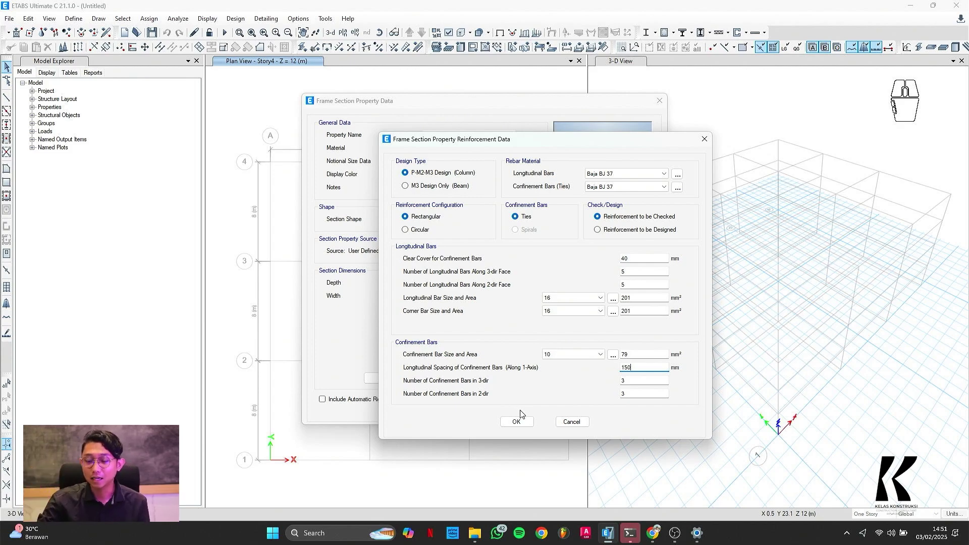
pyautogui.press('Tab')
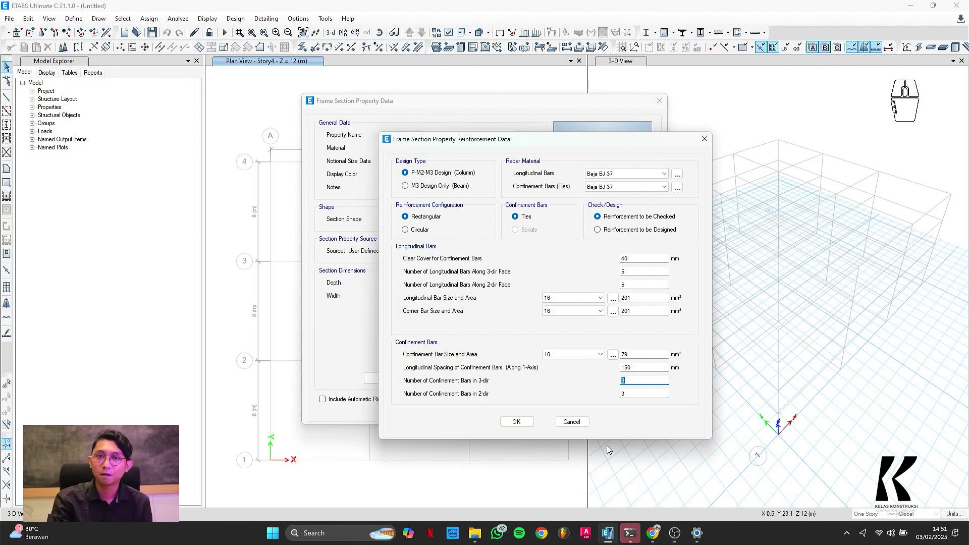
pyautogui.write('2')
pyautogui.press('Tab')
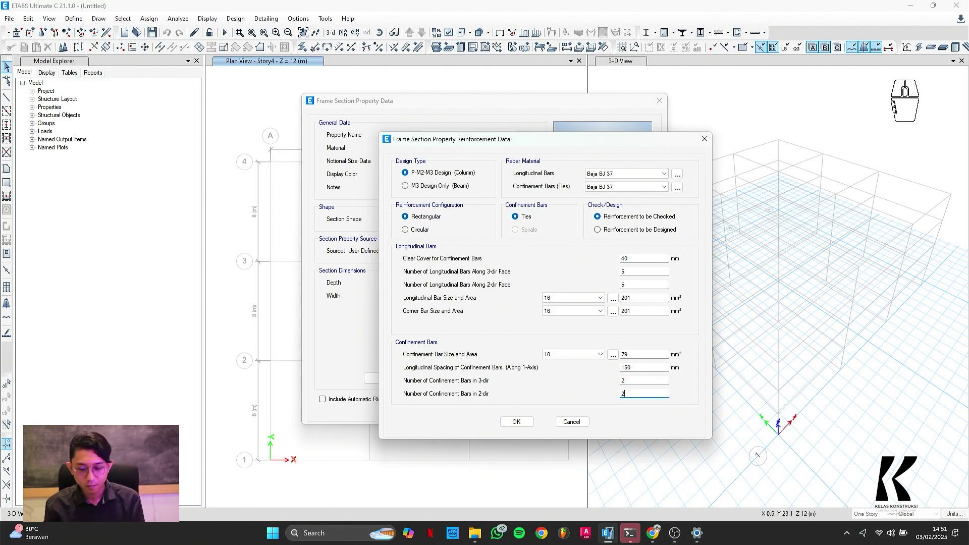
pyautogui.click(517, 422)
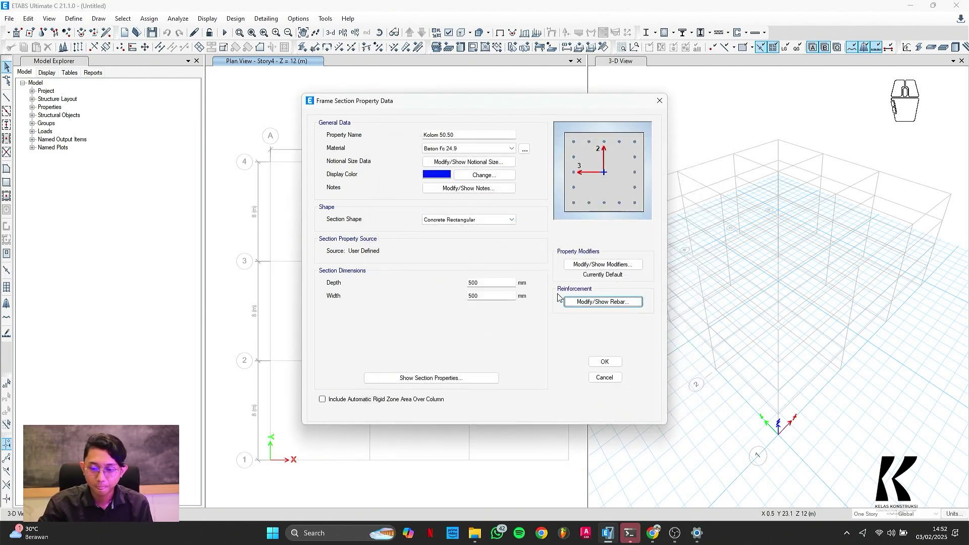
pyautogui.click(604, 364)
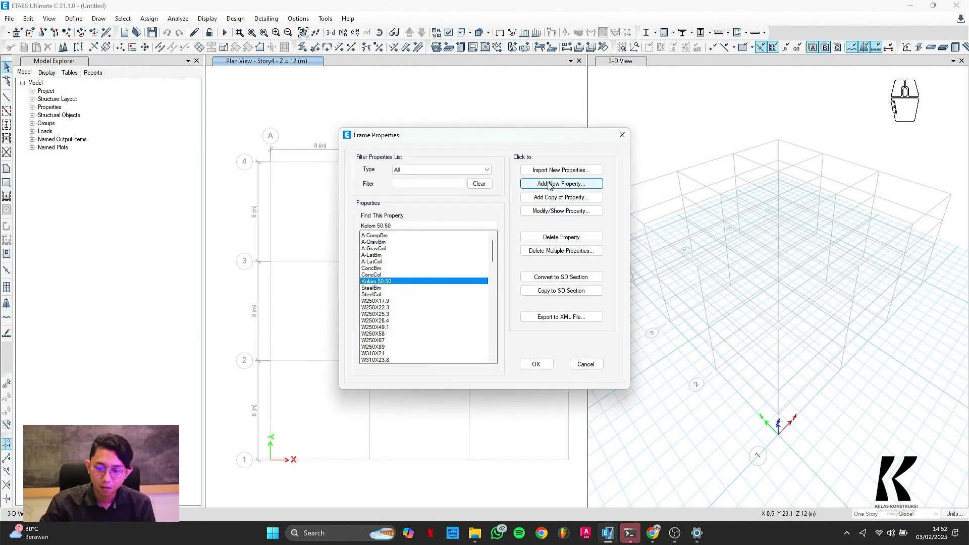
pyautogui.click(522, 184)
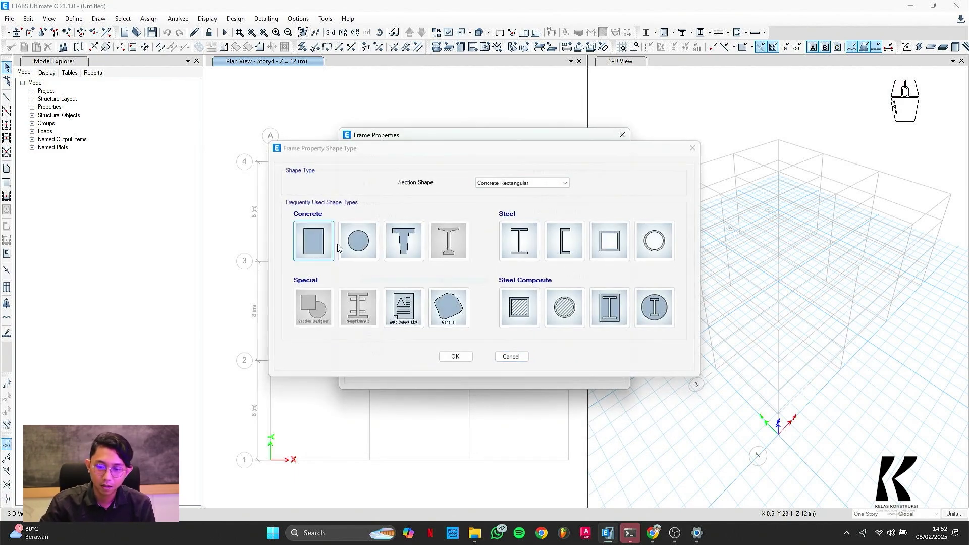
pyautogui.click(313, 241)
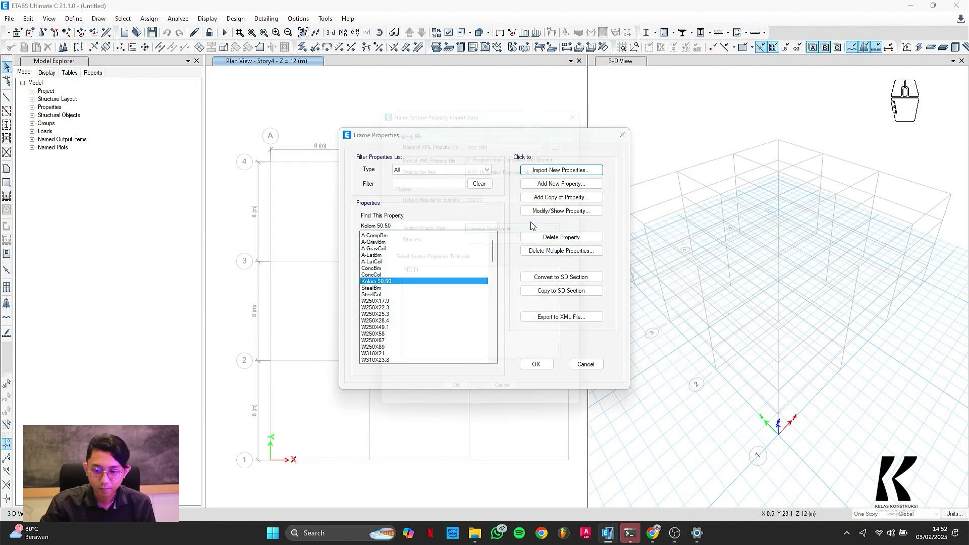
pyautogui.click(510, 135)
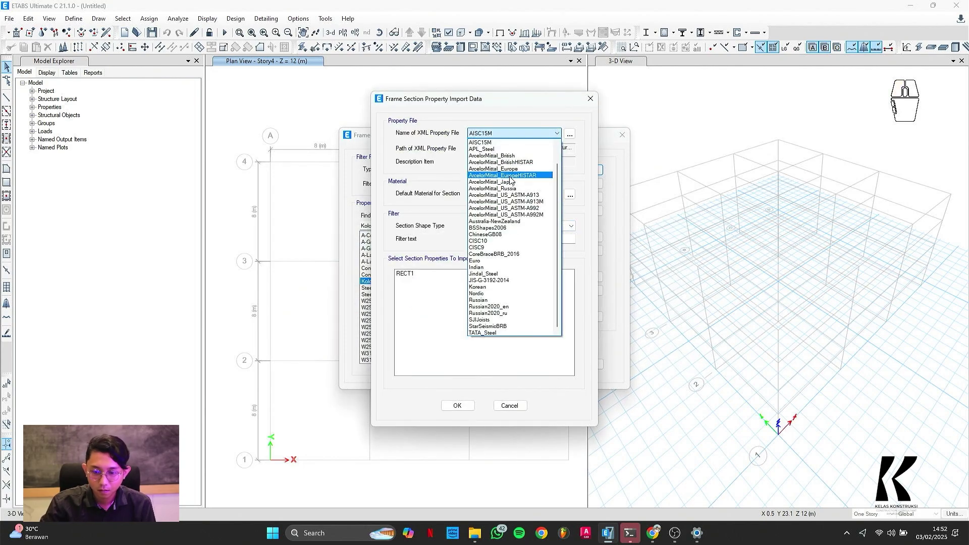
pyautogui.click(520, 104)
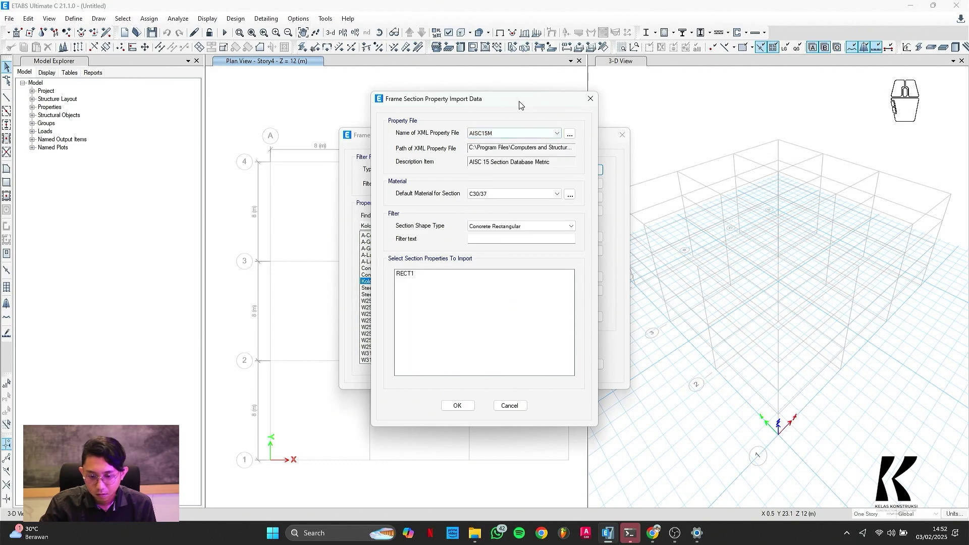
pyautogui.press('Escape')
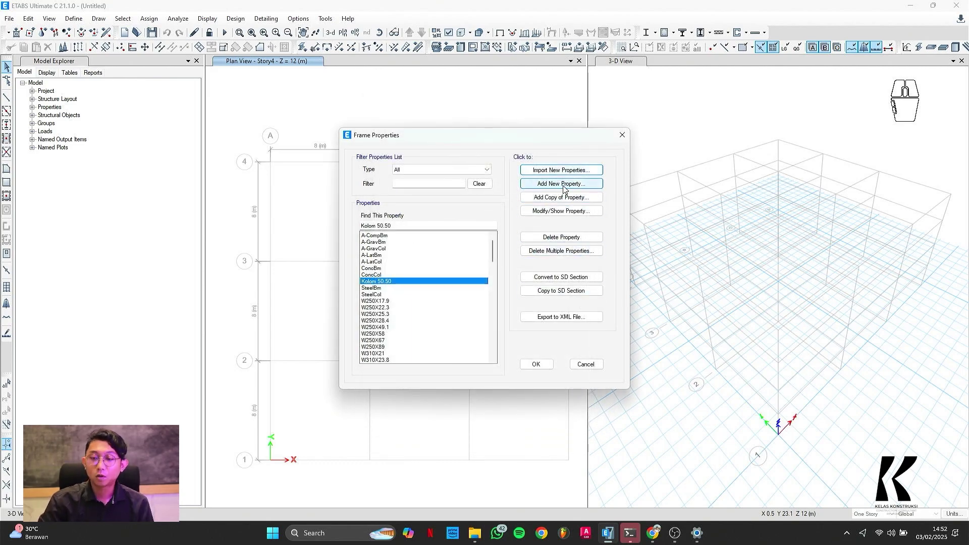
# Step: Add a concrete rectangular frame section named Balok 30.40 and assign it the material Beton f'c 24.9
pyautogui.click(564, 186)
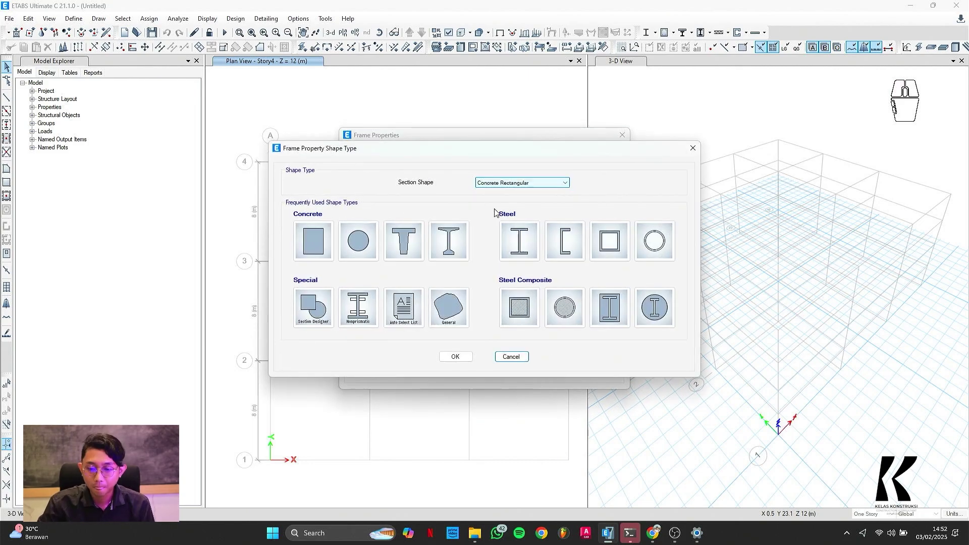
pyautogui.click(312, 240)
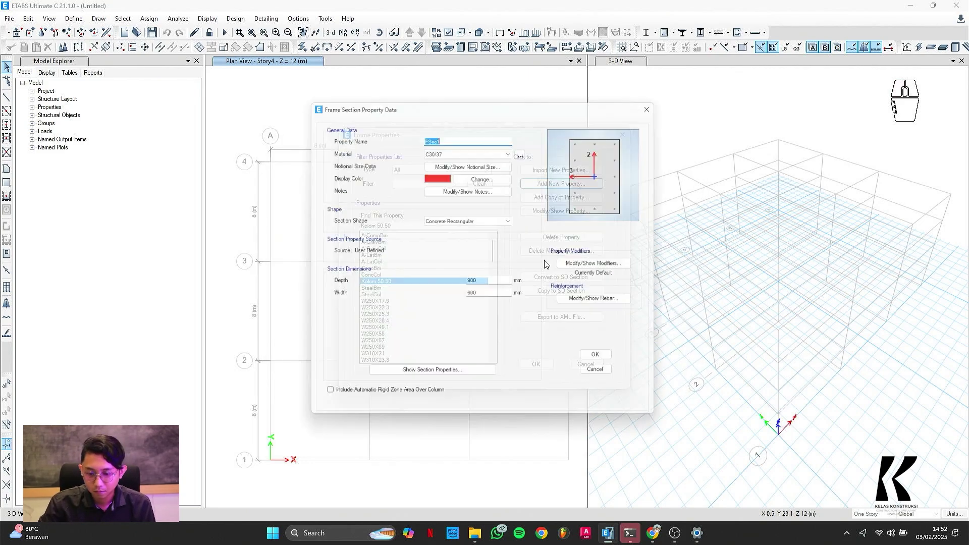
pyautogui.write('Balok 30.40')
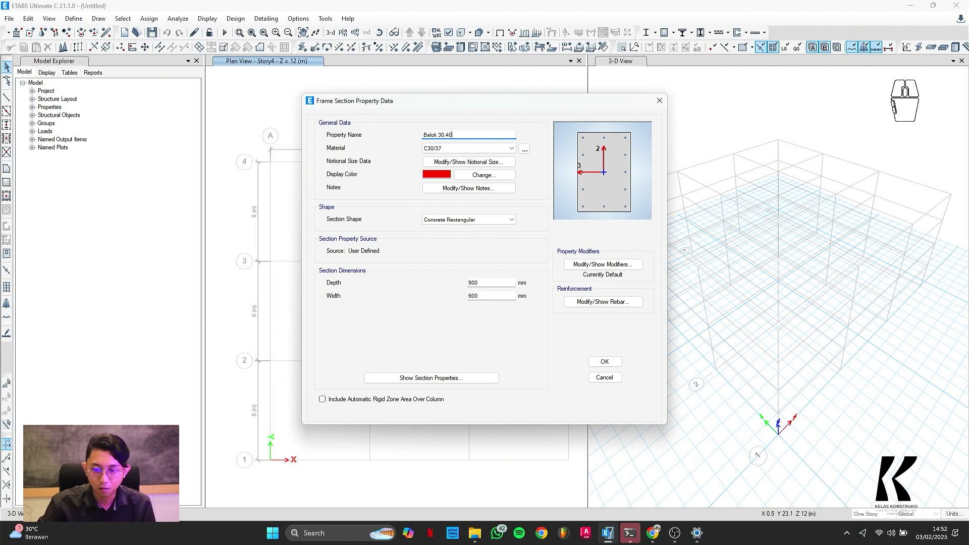
pyautogui.press('Tab')
pyautogui.click(510, 150)
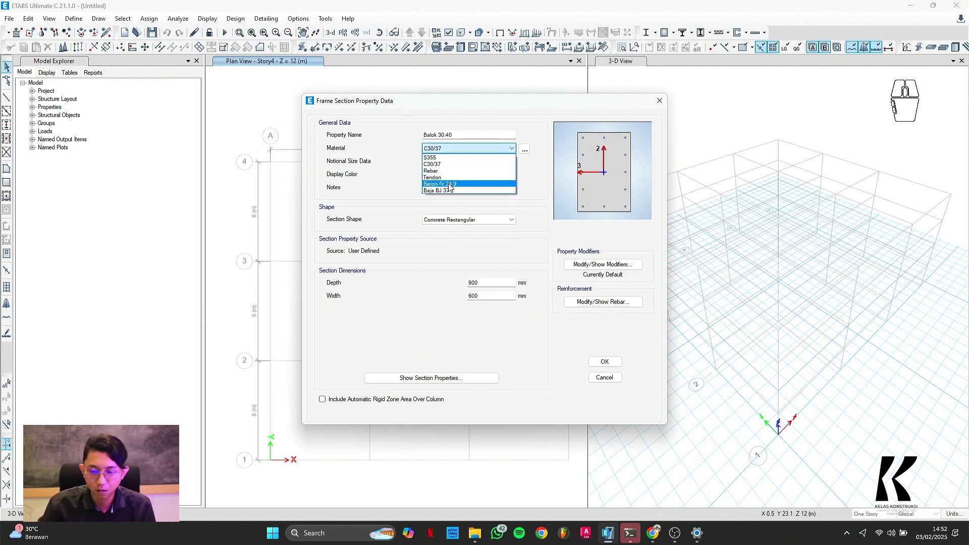
pyautogui.click(450, 185)
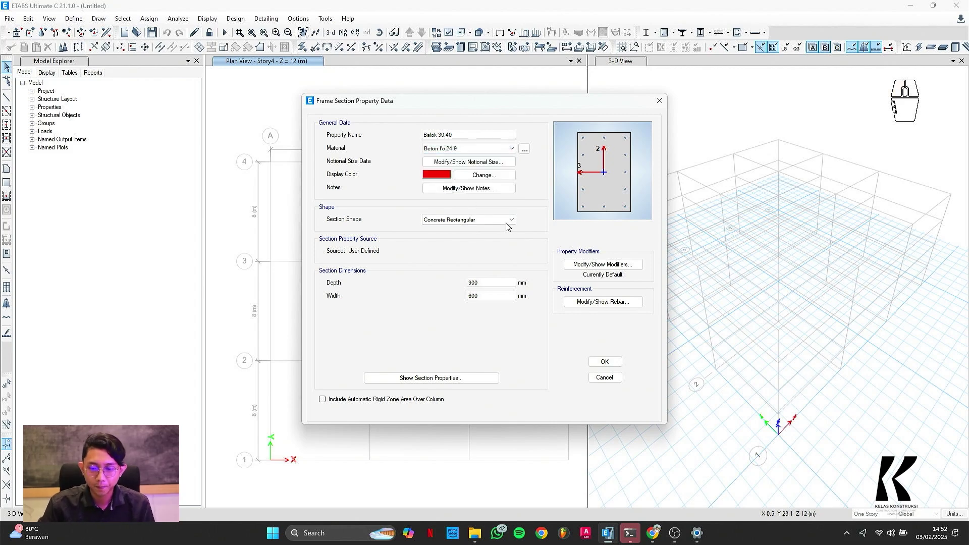
# Step: Set the Balok 30.40 section's depth to 400 mm and its width to 300 mm
pyautogui.doubleClick(487, 282)
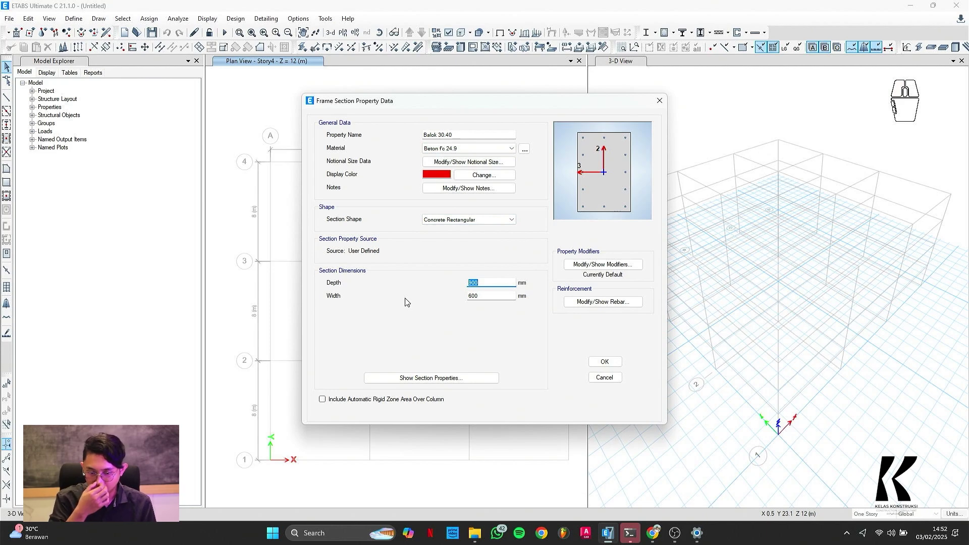
pyautogui.write('4')
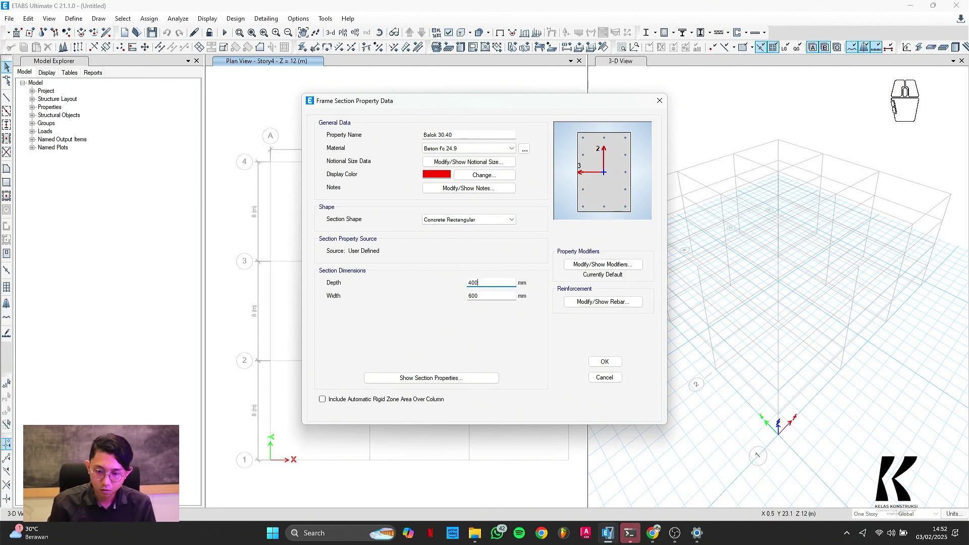
pyautogui.press('Tab')
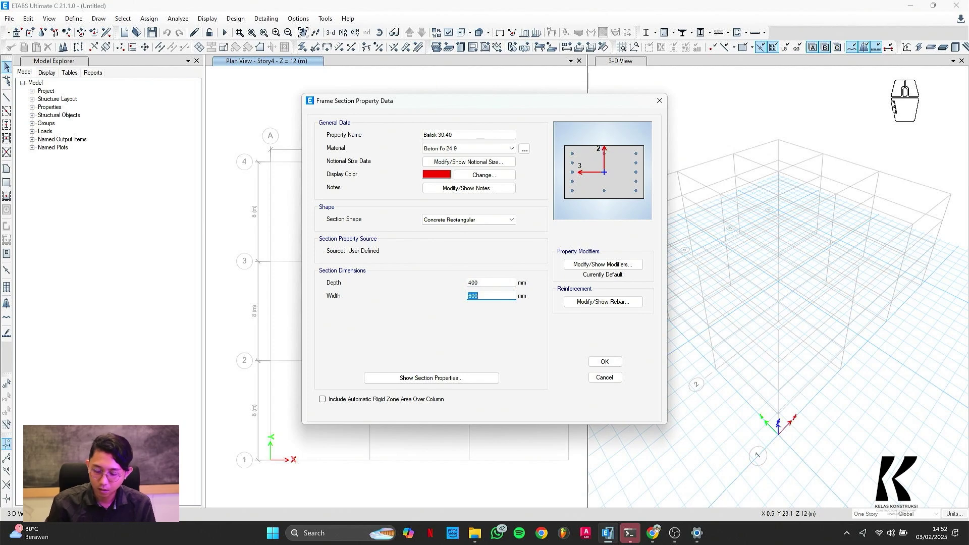
pyautogui.write('300')
pyautogui.click(490, 282)
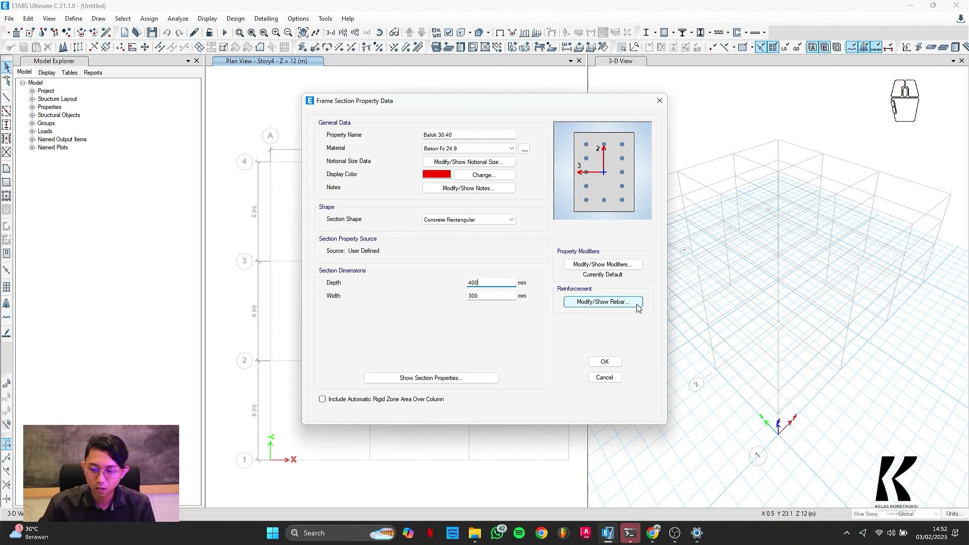
# Step: Set the Balok 30.40 reinforcement design type to M3 Design Only (Beam) and accept the section
pyautogui.click(596, 303)
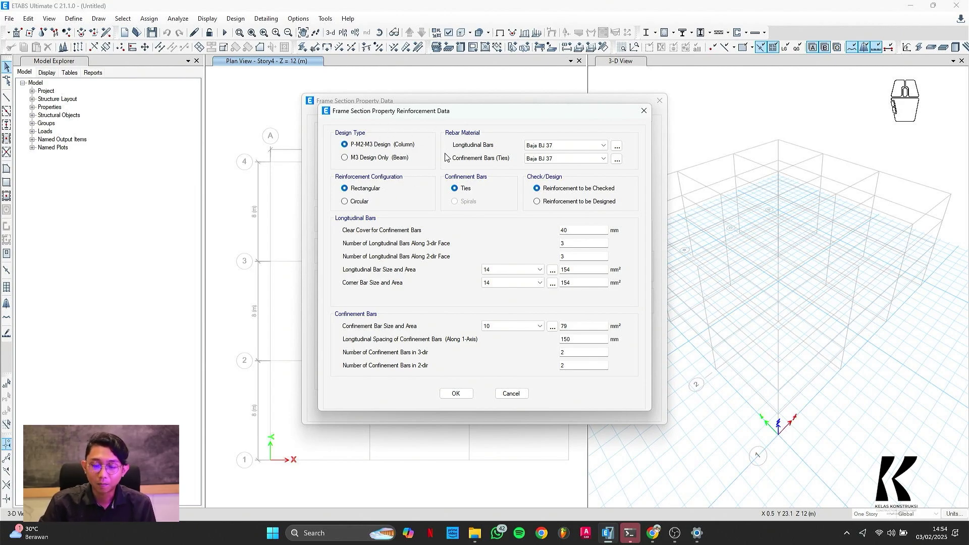
pyautogui.click(374, 159)
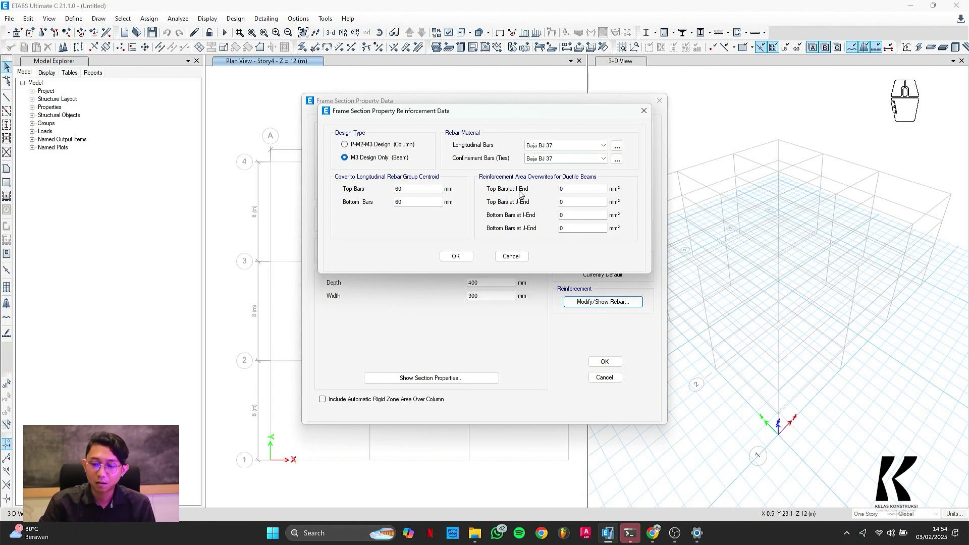
pyautogui.click(456, 256)
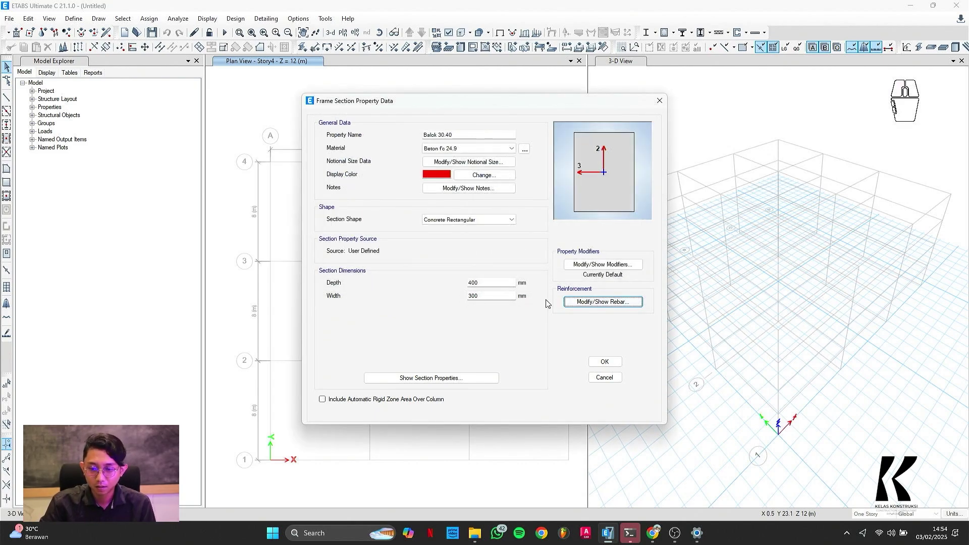
pyautogui.click(604, 362)
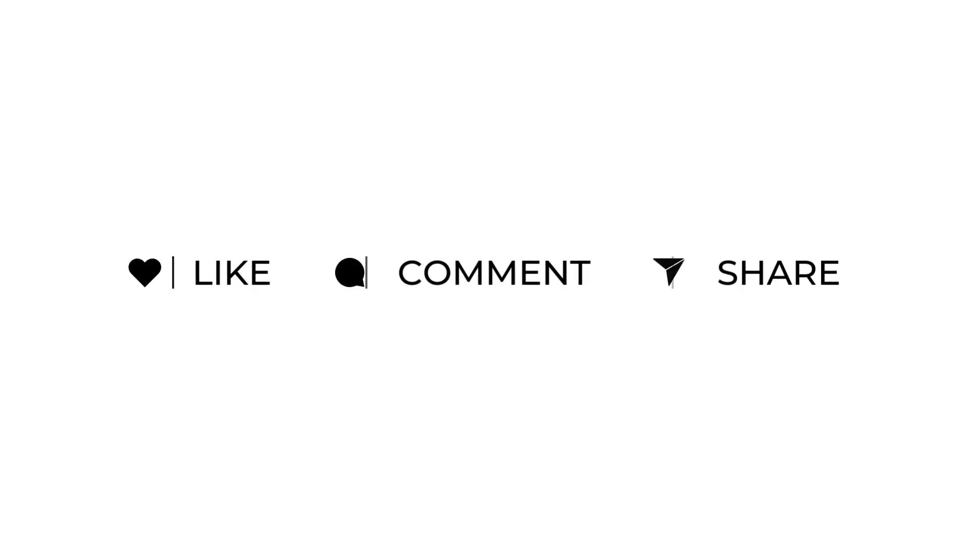